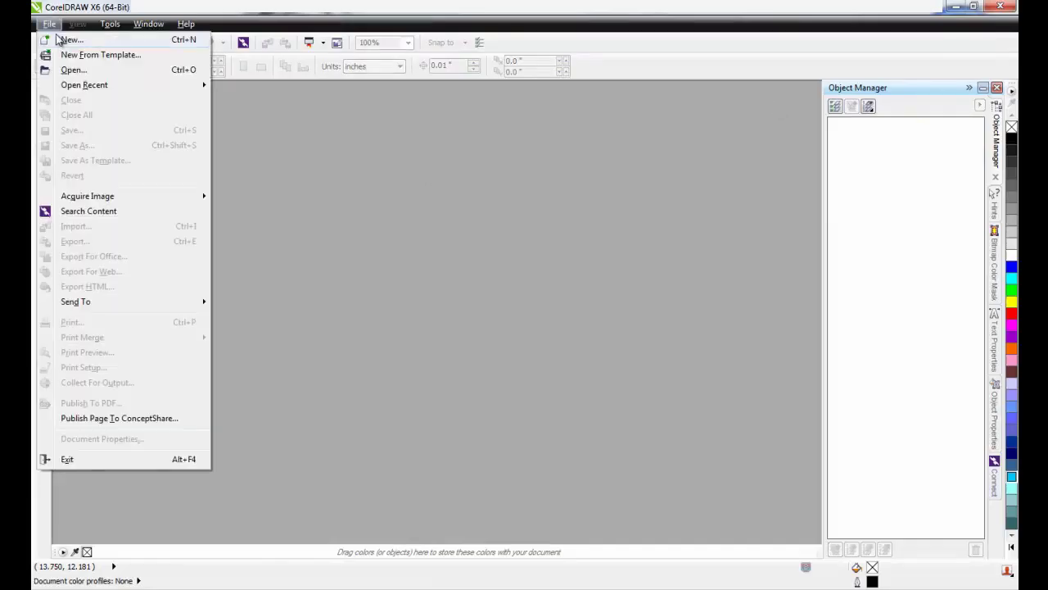
Step: Set up a new document with the Tabloid page size (11 × 17 in) and RGB primary colour mode
click(96, 41)
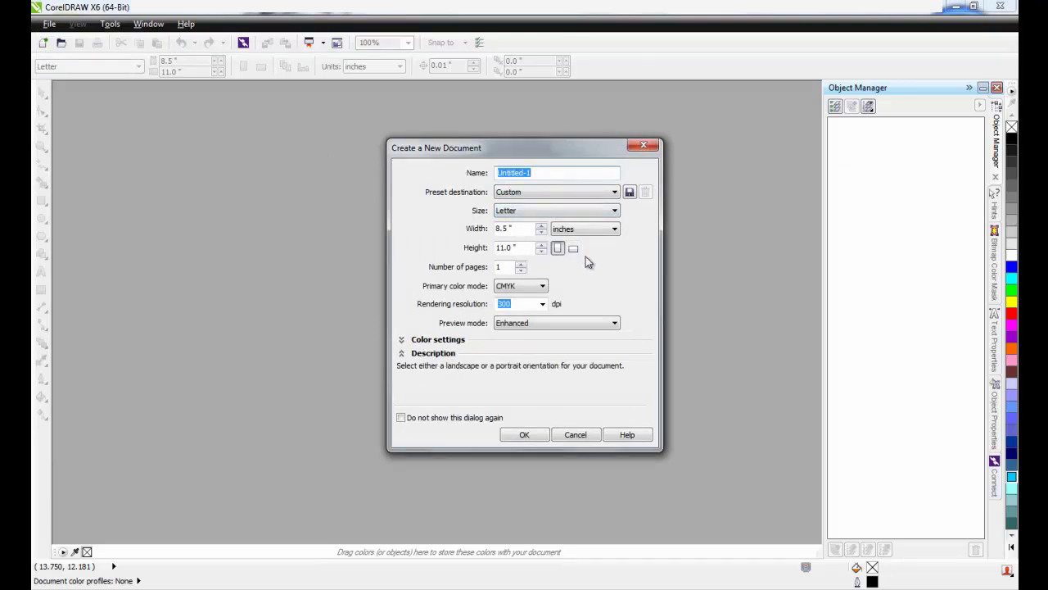
click(614, 210)
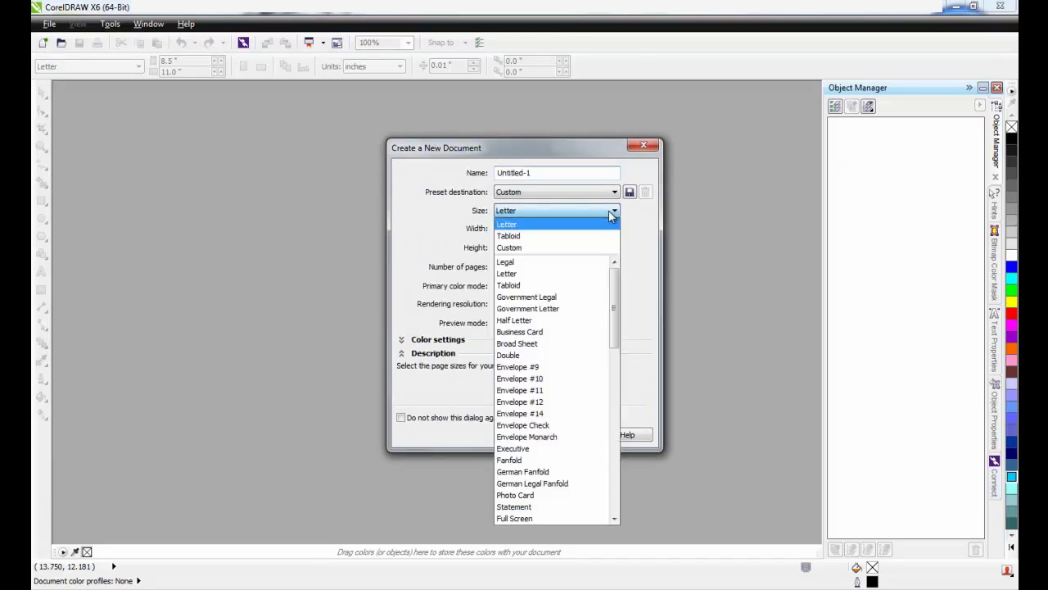
click(587, 238)
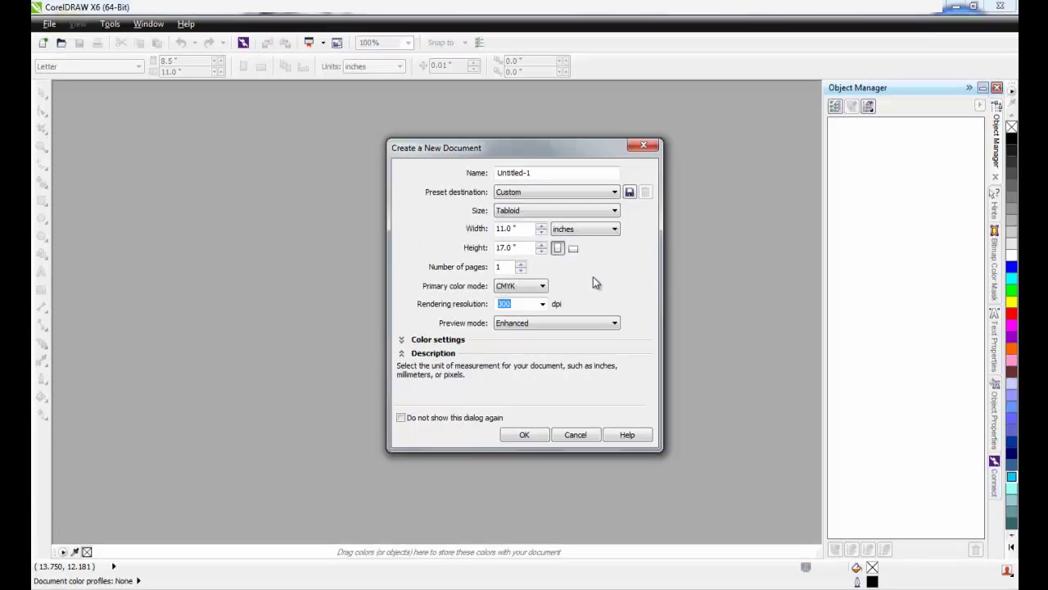
click(537, 289)
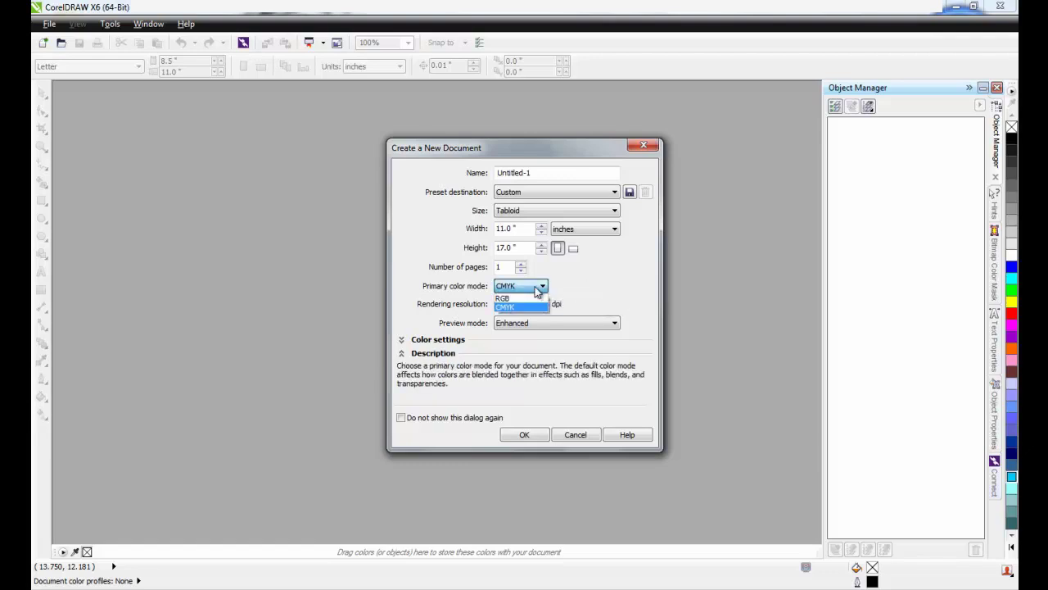
click(527, 299)
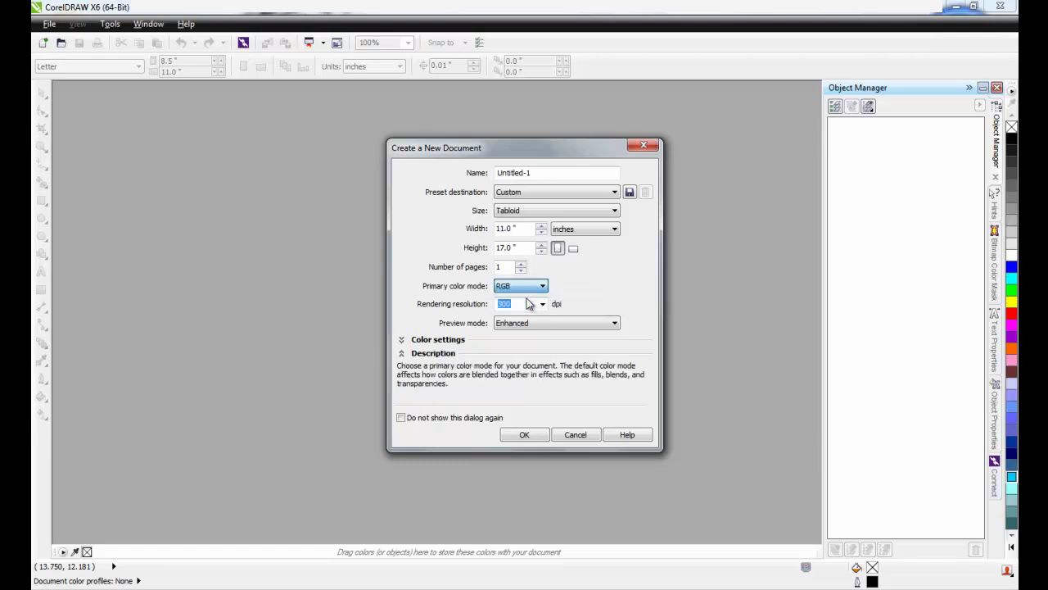
click(529, 304)
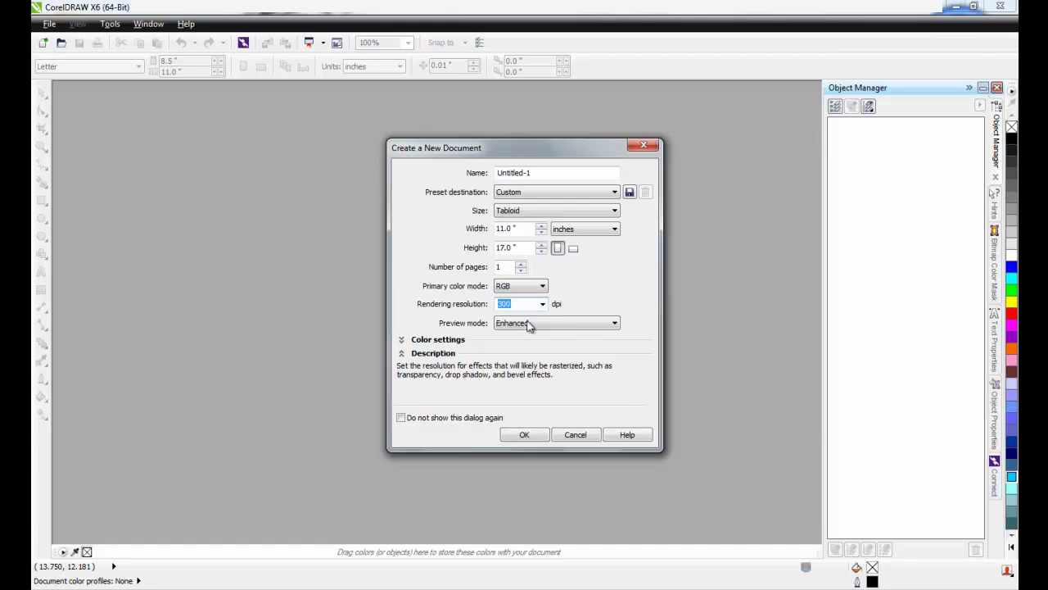
Step: Create the Tabloid document and open Run Macro with the CalendarWizard project's Wizard.CreateCalendar selected
click(520, 437)
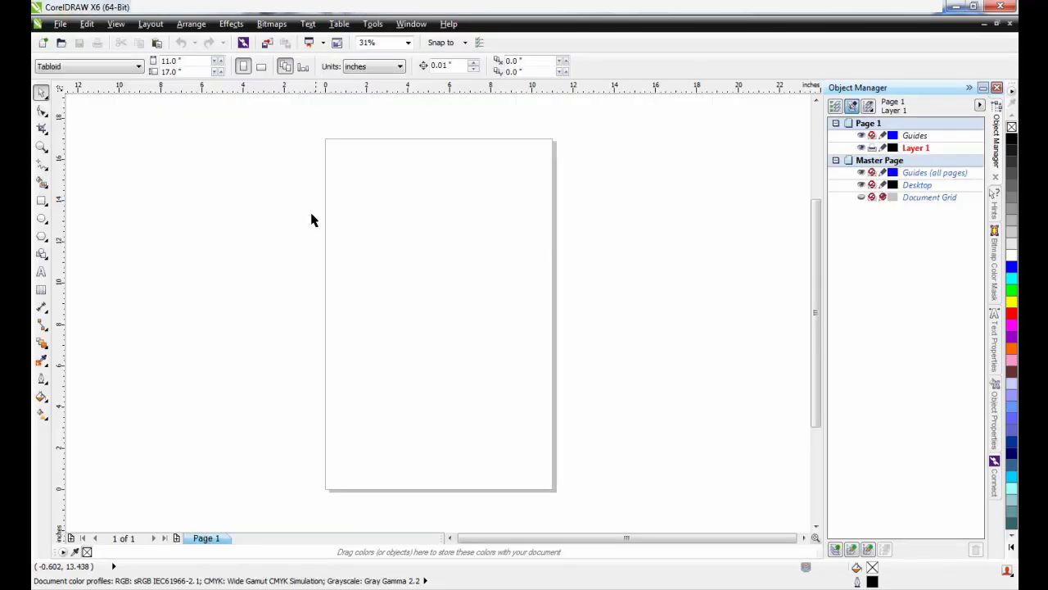
click(380, 26)
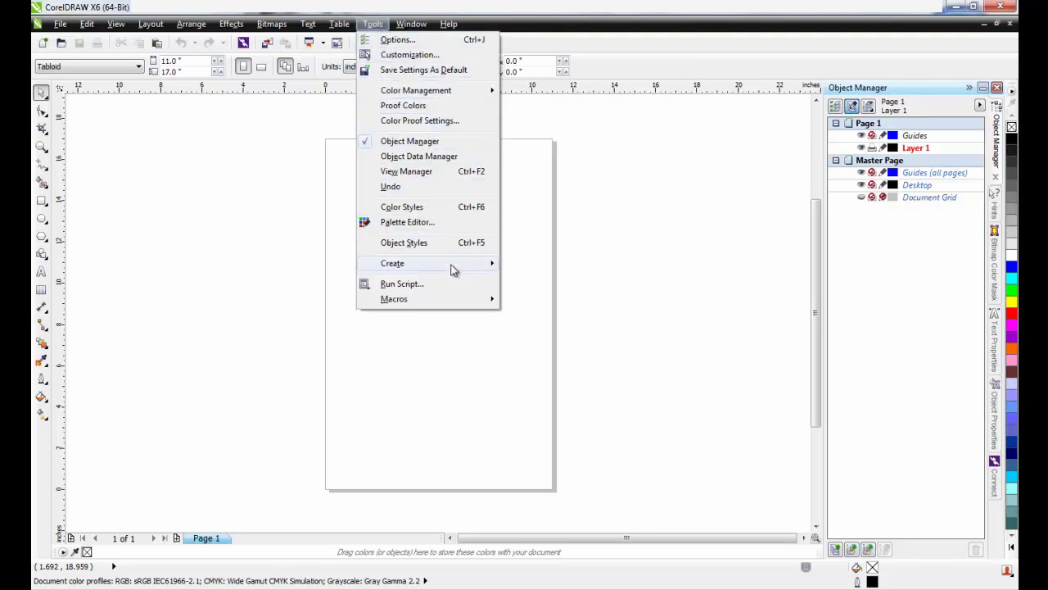
mouse_move(449, 300)
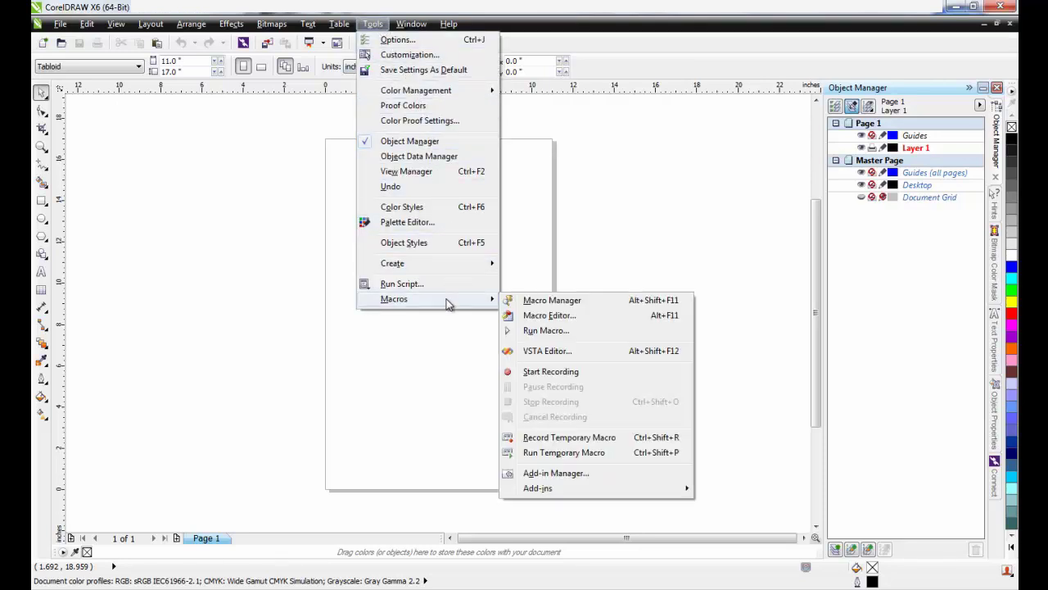
click(546, 330)
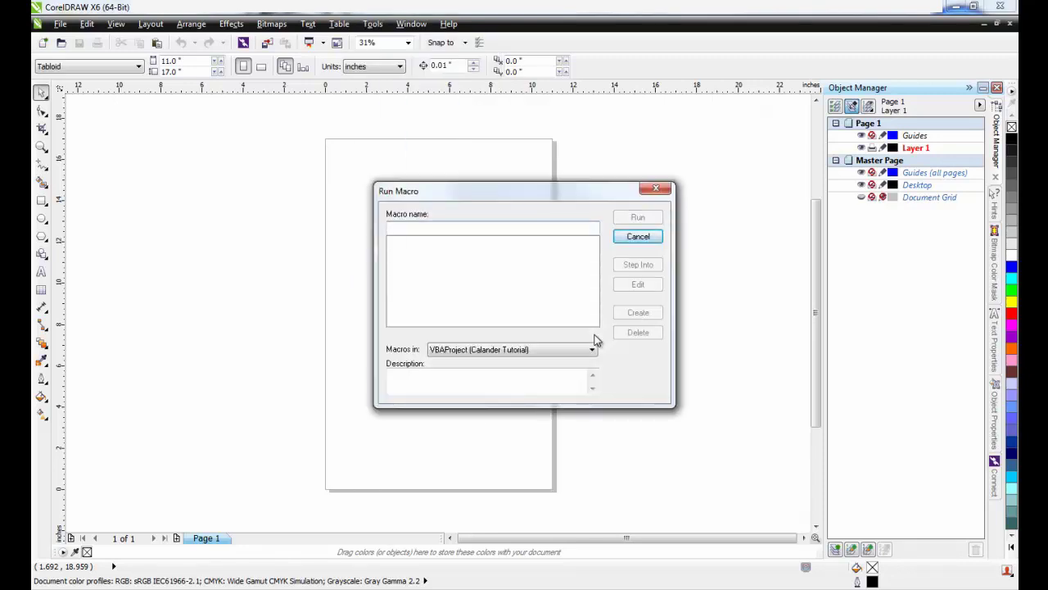
click(592, 350)
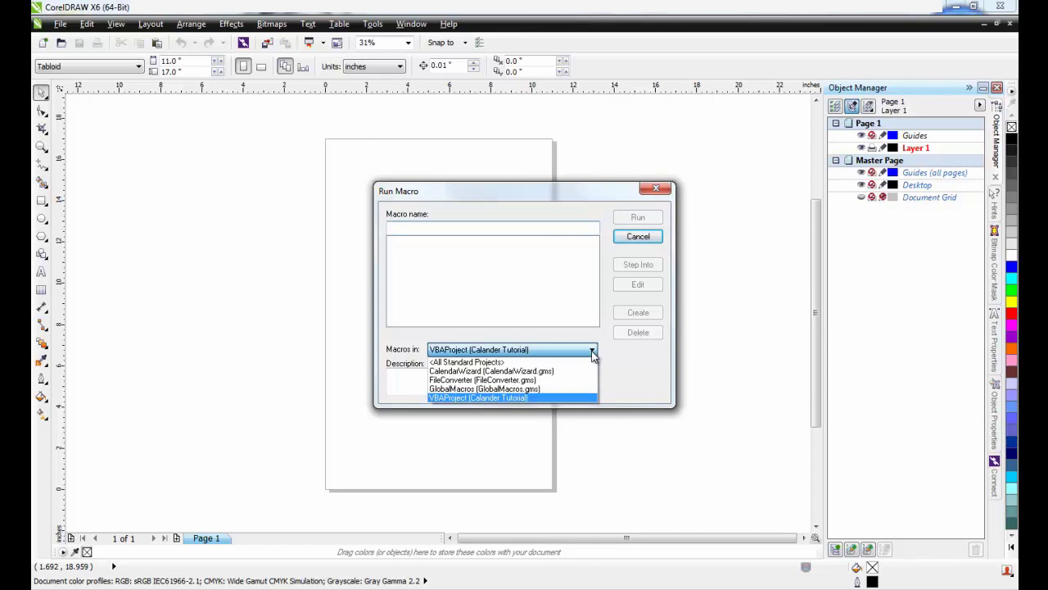
click(560, 371)
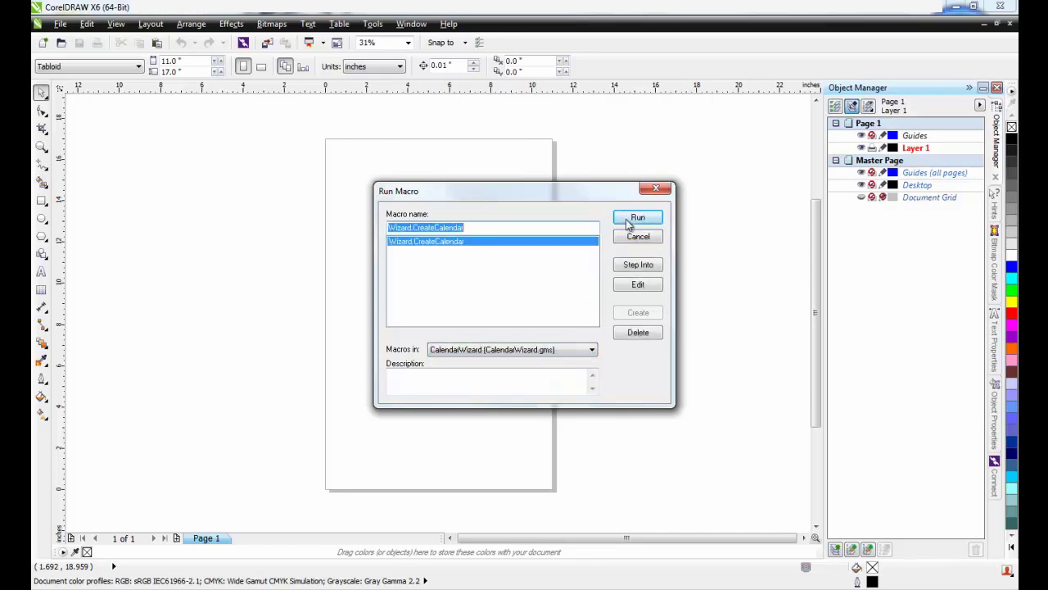
Step: Run the calendar wizard for all twelve months of 2013 in English (USA) and review the holidays
click(633, 221)
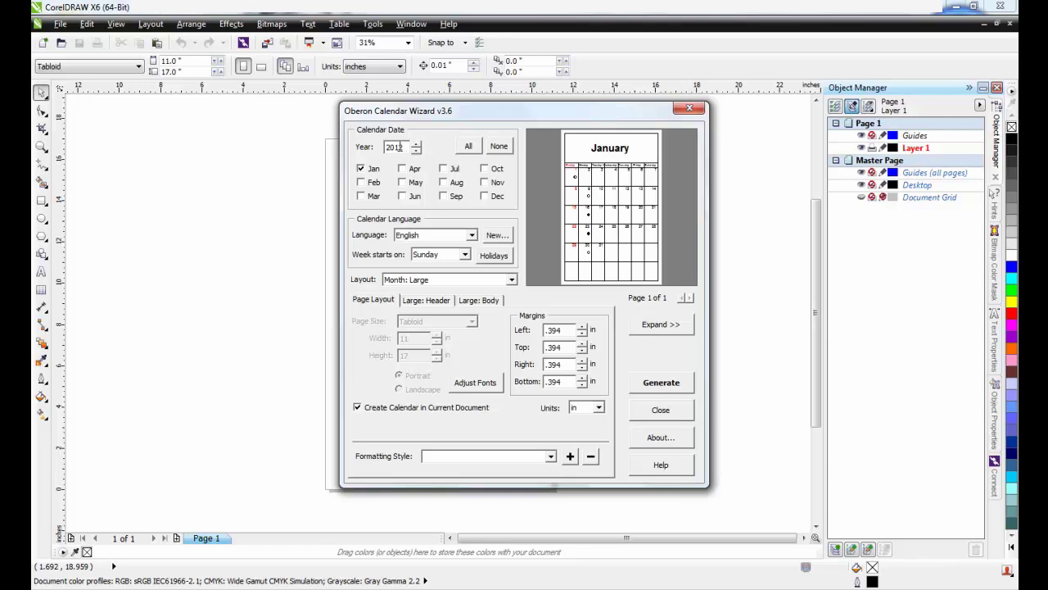
click(416, 145)
click(468, 148)
click(471, 238)
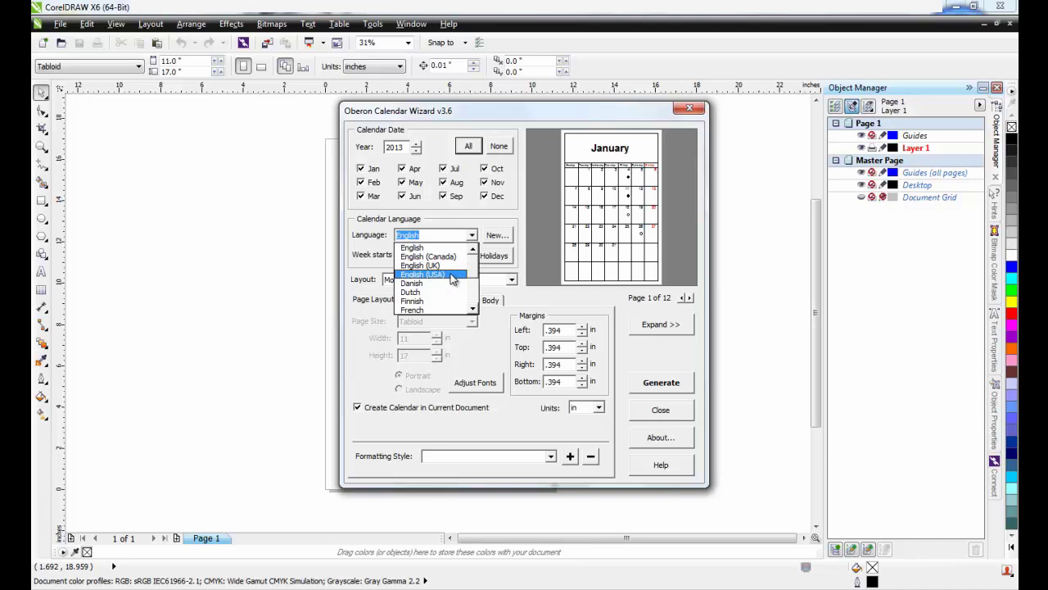
click(451, 257)
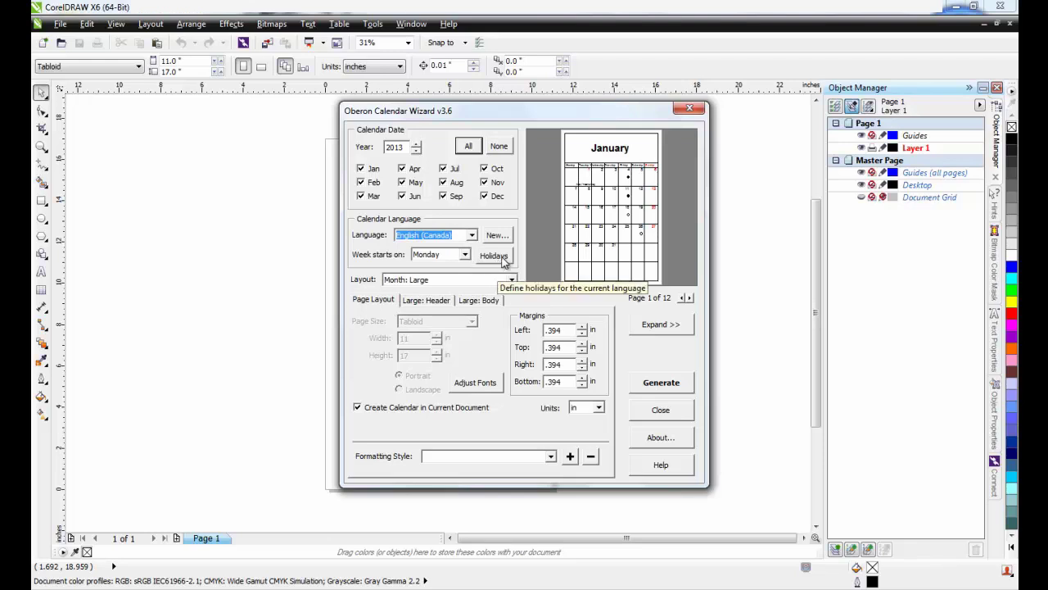
click(495, 256)
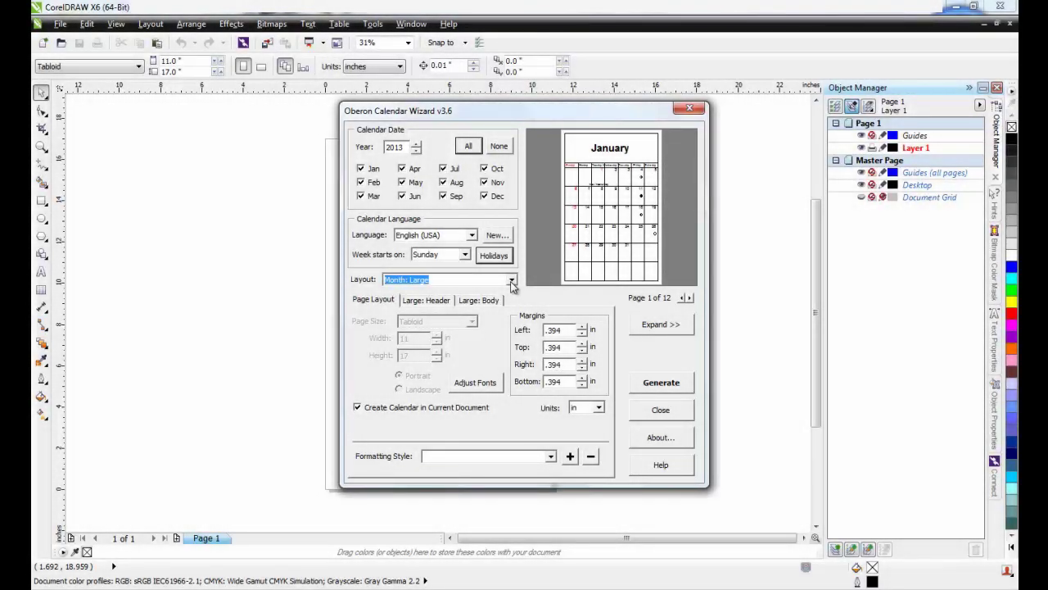
Step: Choose the Year: Image + 12 Small [Bottom] calendar layout
click(511, 281)
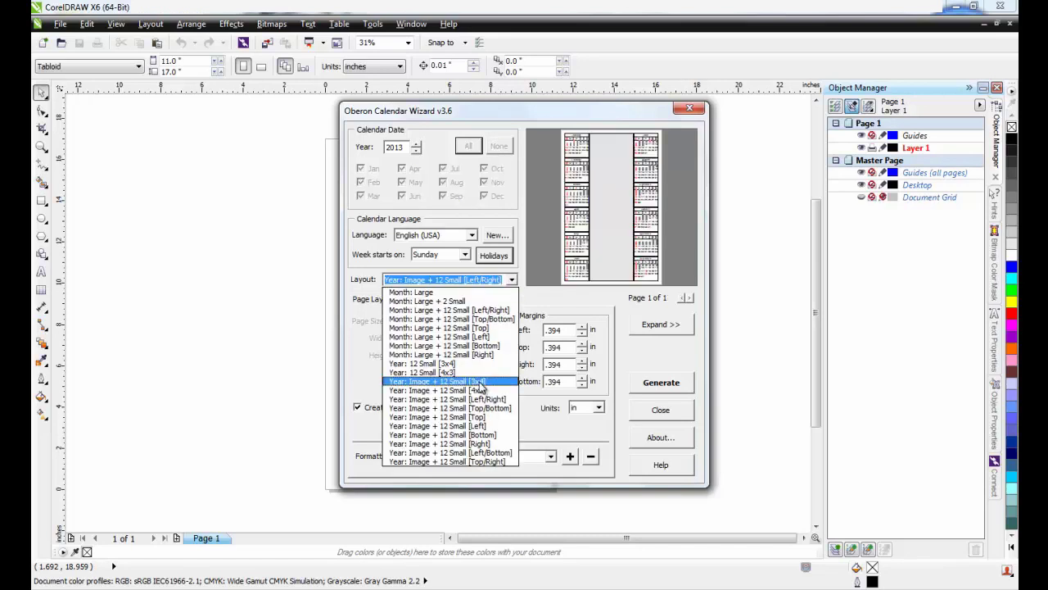
click(500, 436)
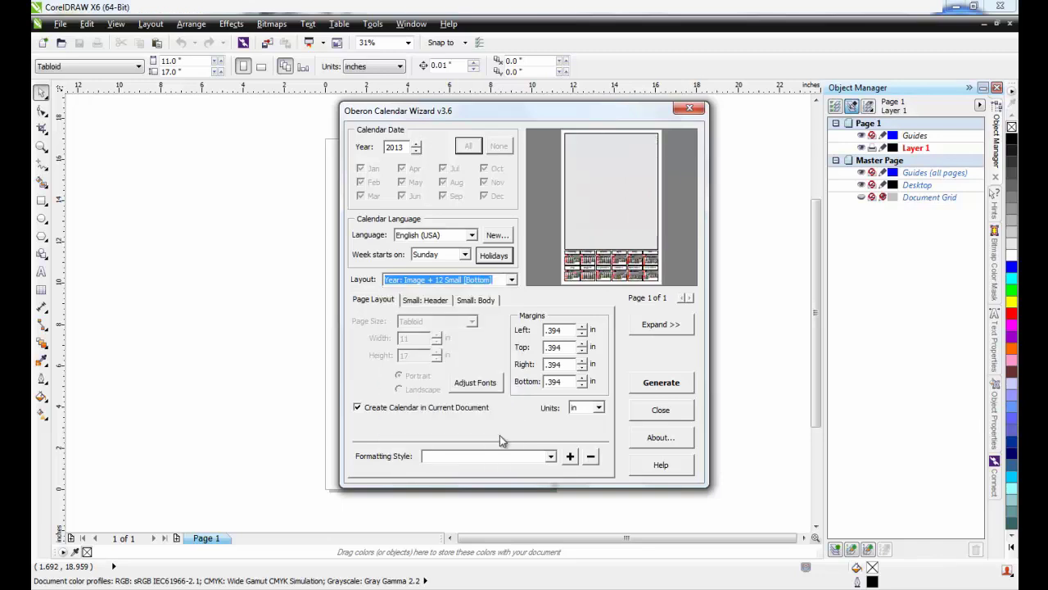
click(494, 384)
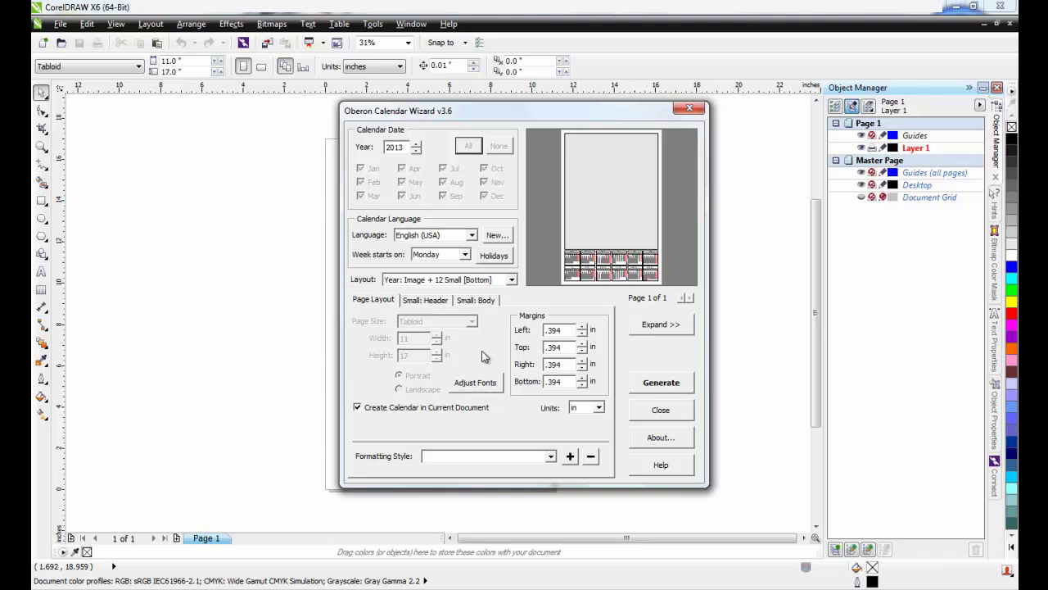
Step: Give the small month headers Balloon Bd BT titles and Sky Blue Sunday highlights
click(424, 302)
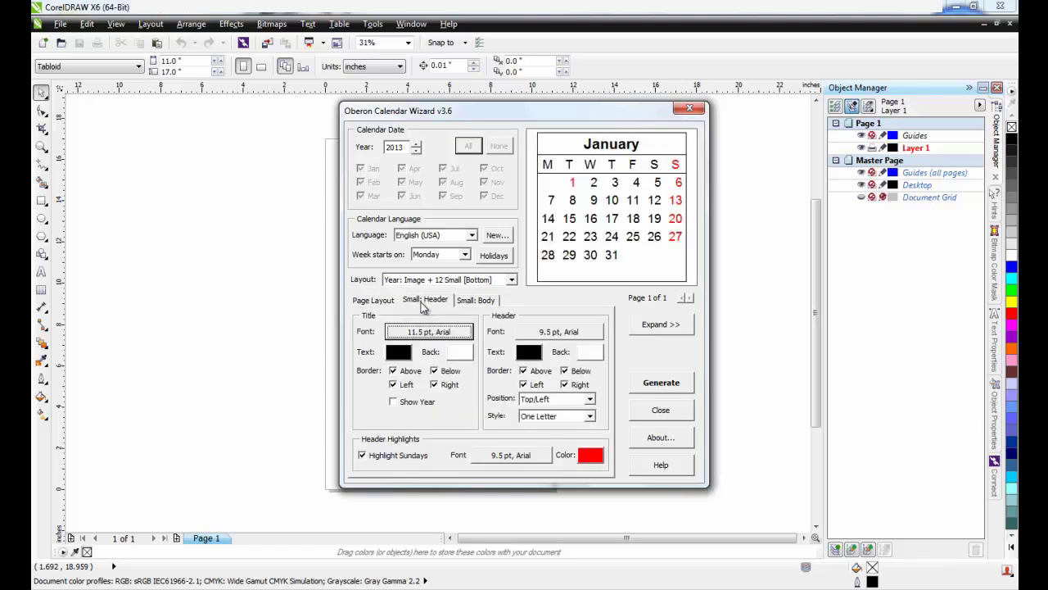
click(459, 336)
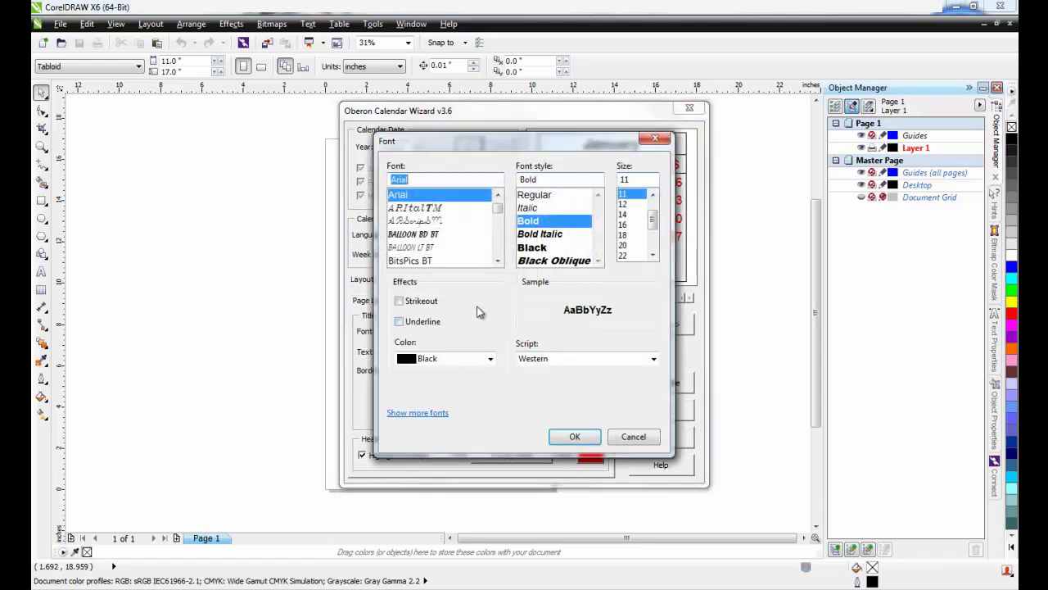
click(441, 237)
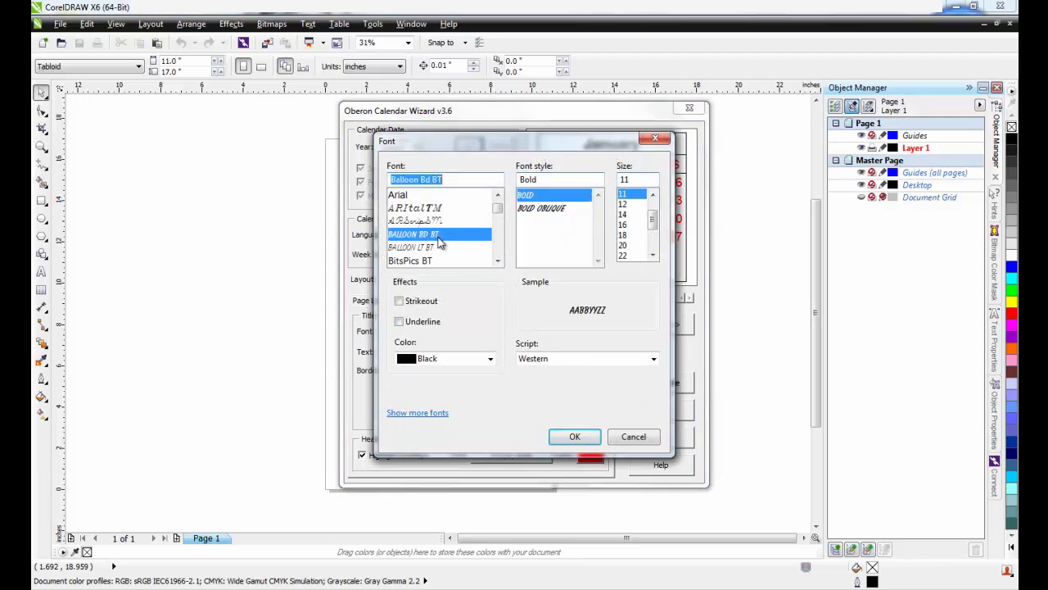
click(578, 438)
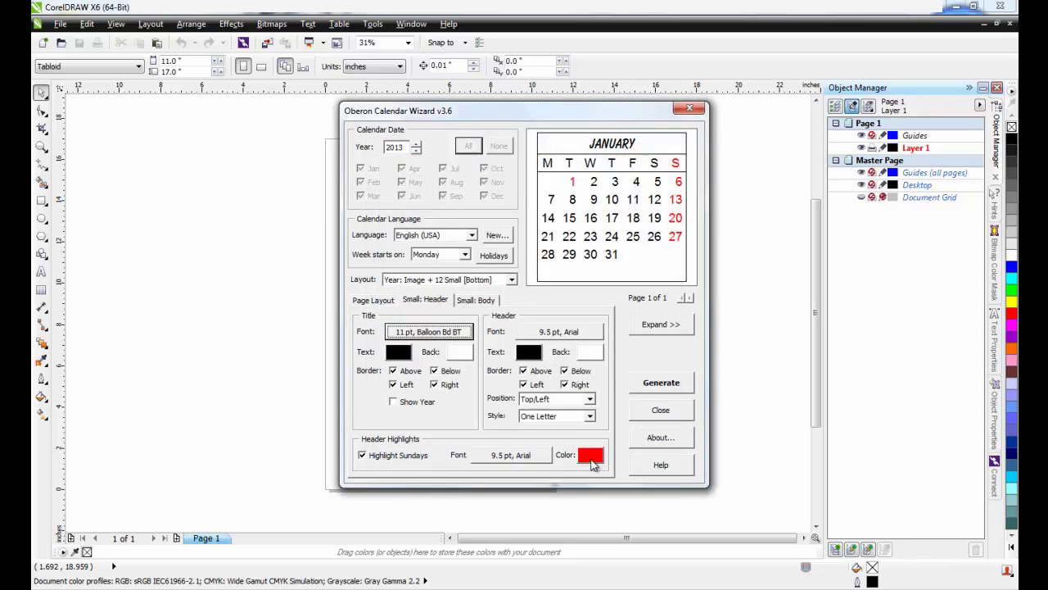
click(592, 460)
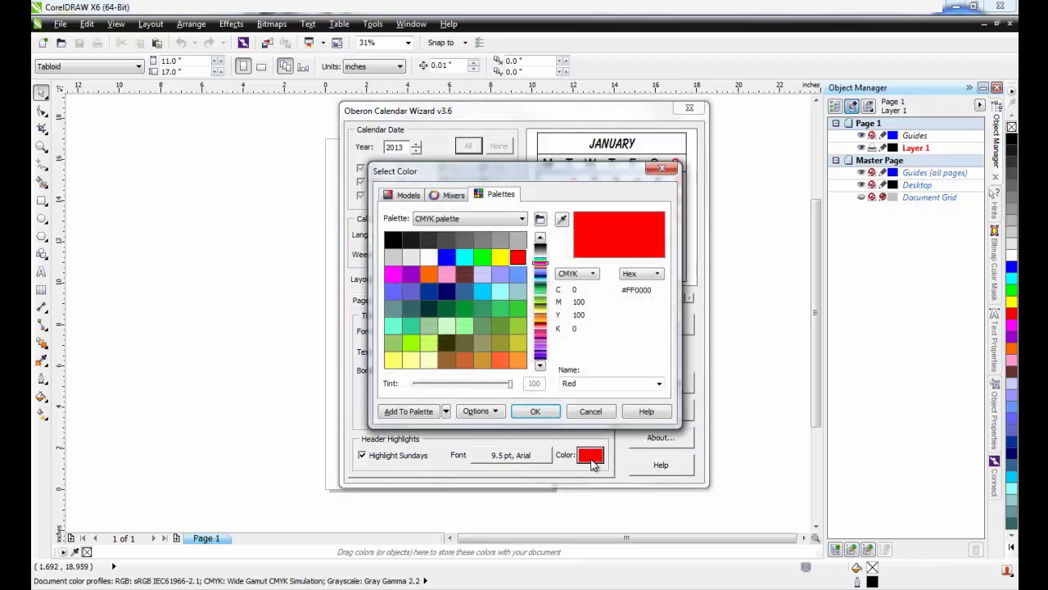
click(483, 291)
click(537, 412)
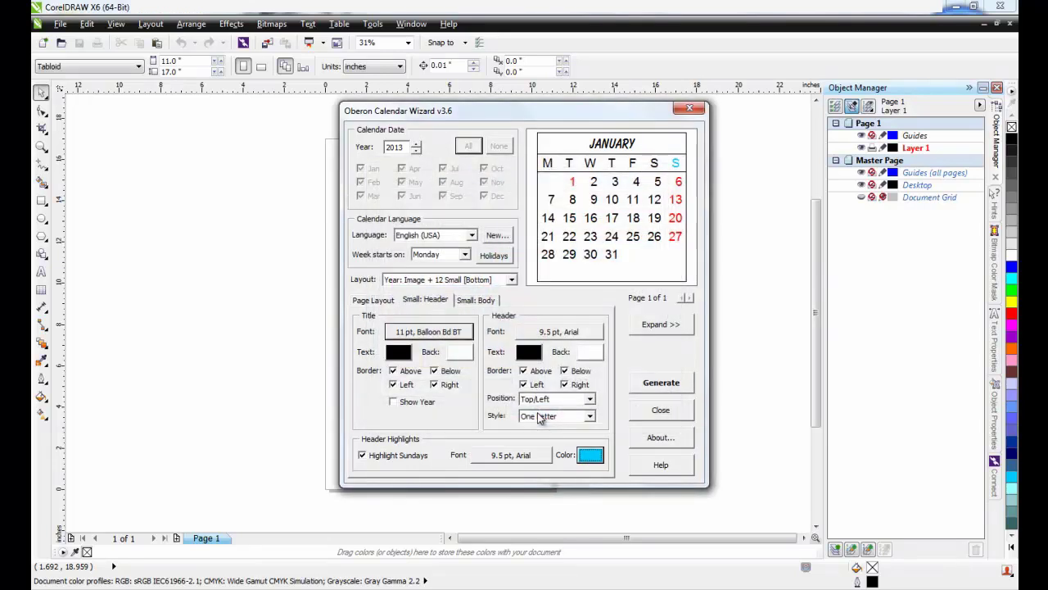
Step: Set the small month body's Sunday date highlights to Sky Blue
click(483, 302)
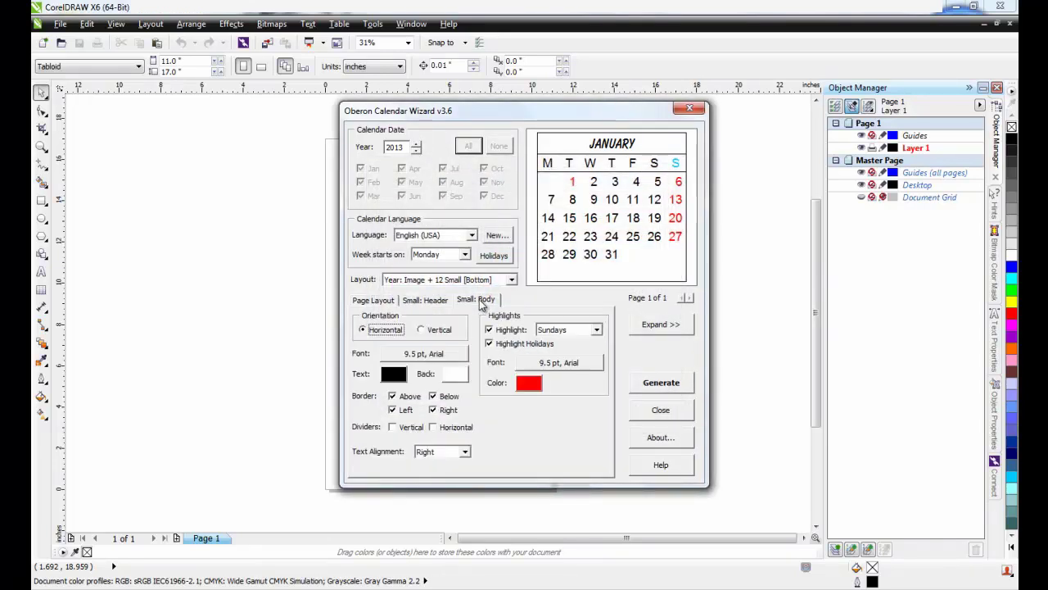
click(531, 384)
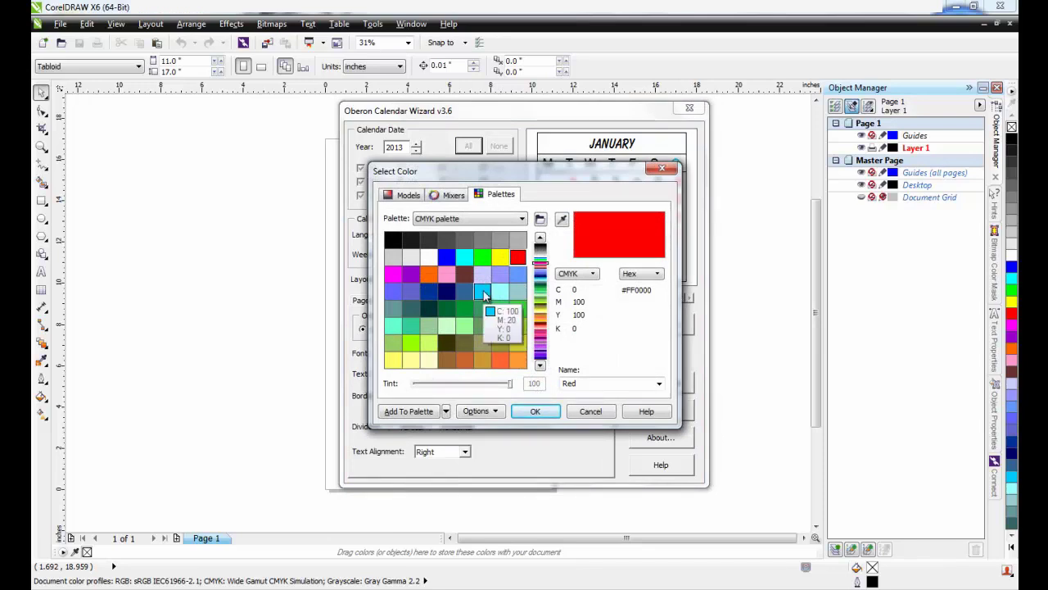
click(482, 293)
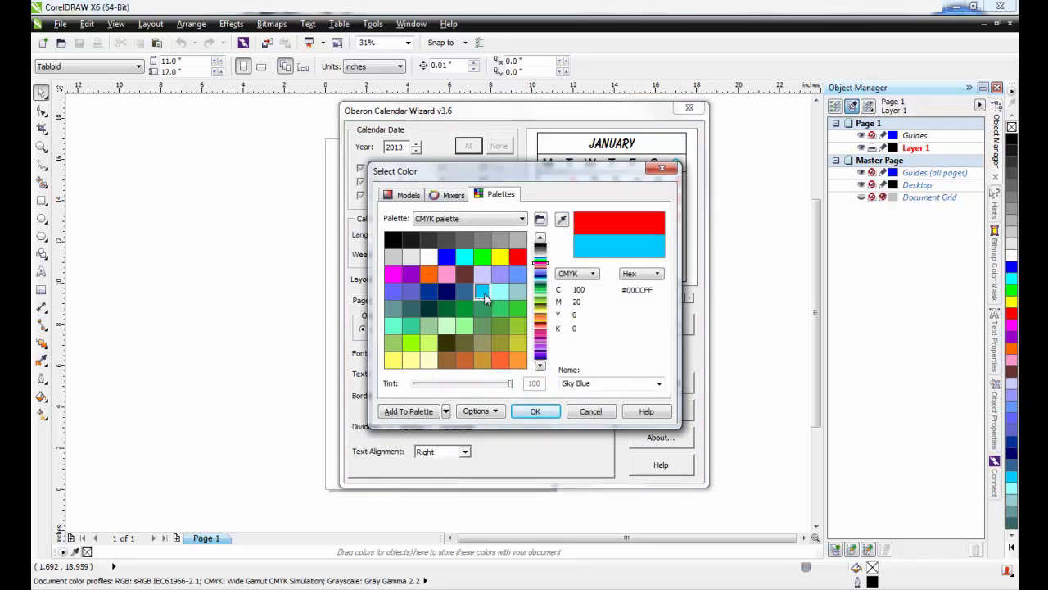
click(534, 411)
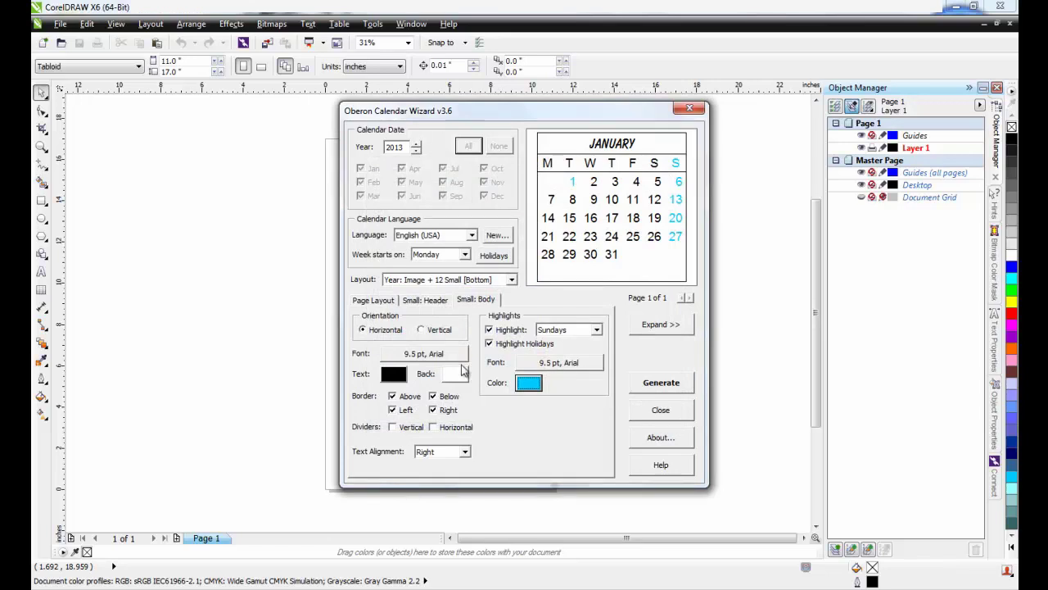
Step: Generate the 2013 calendar into the document and close the Oberon Calendar Wizard
click(382, 303)
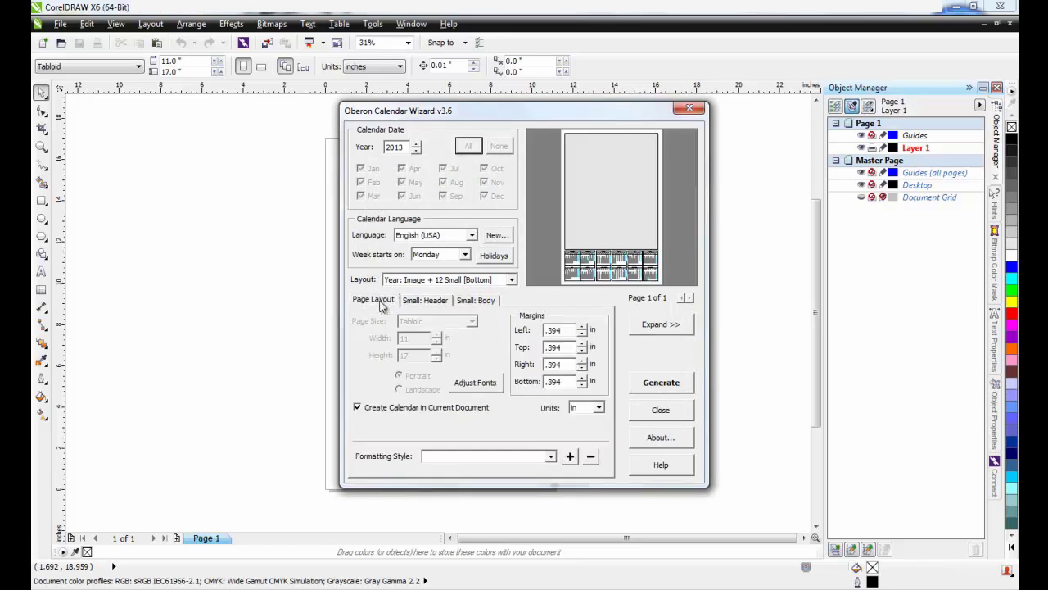
click(673, 388)
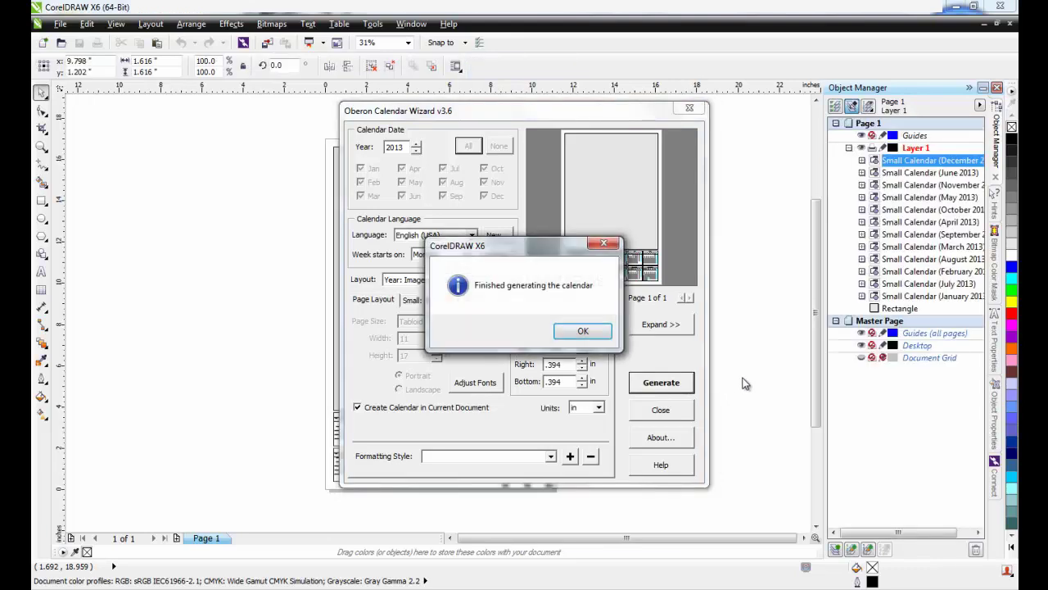
click(593, 333)
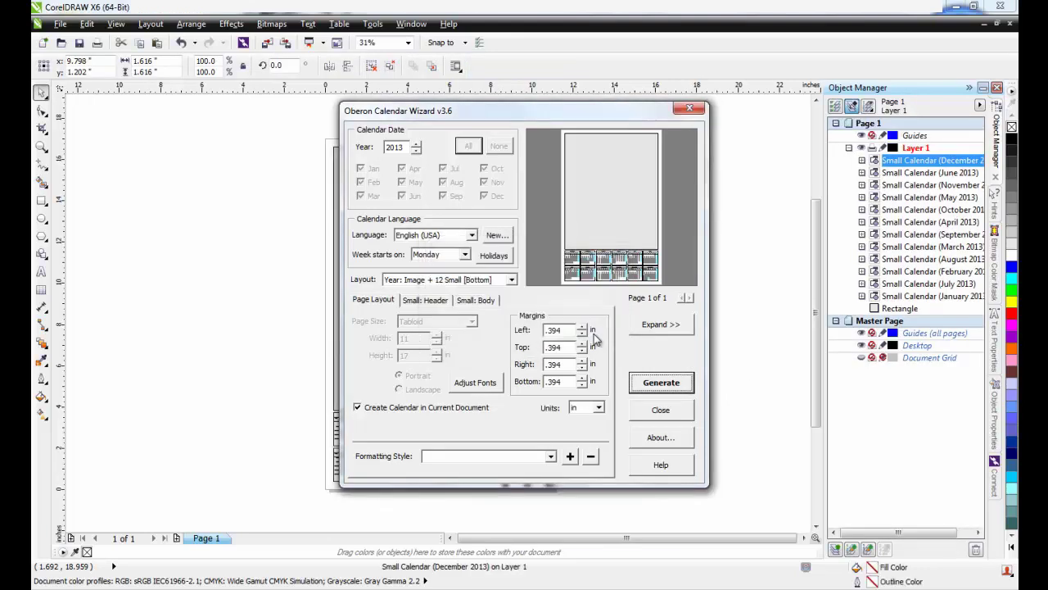
click(661, 409)
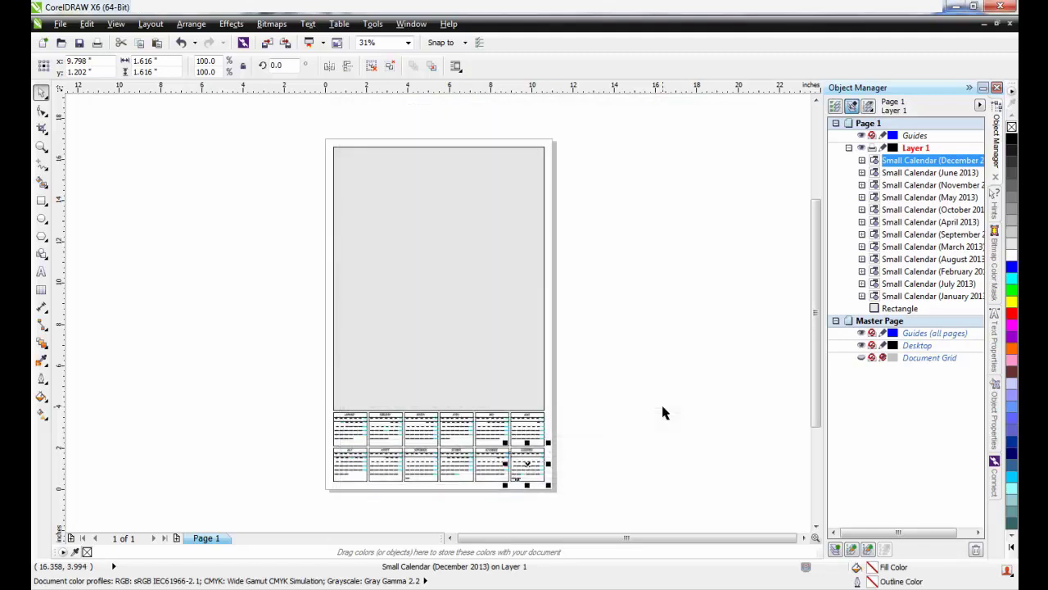
Step: Resize the grey image rectangle to 10 × 8 inches and drag it up near the page top
click(662, 412)
click(464, 321)
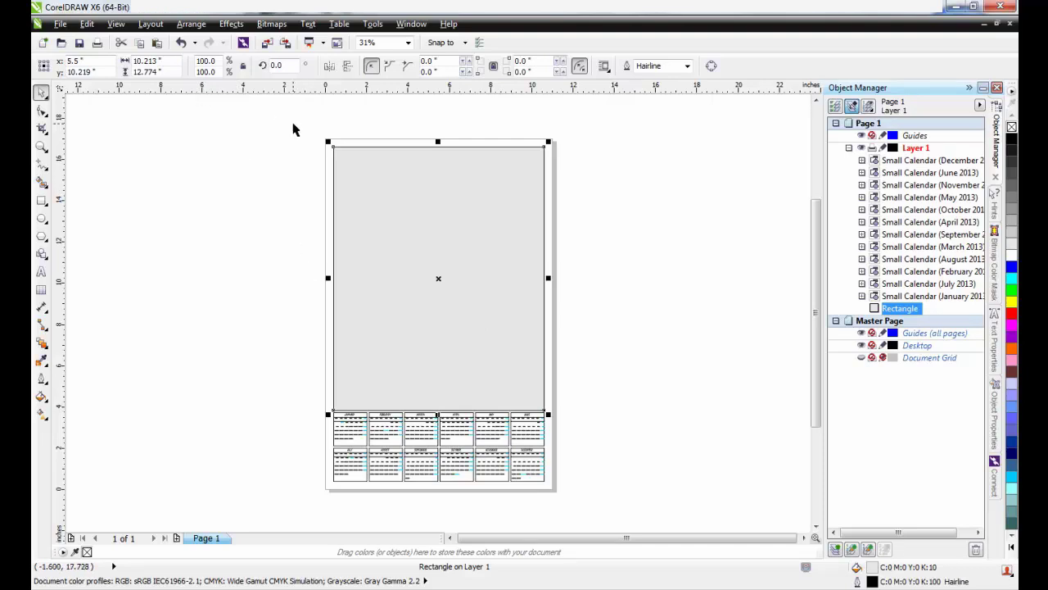
drag(163, 61, 107, 60)
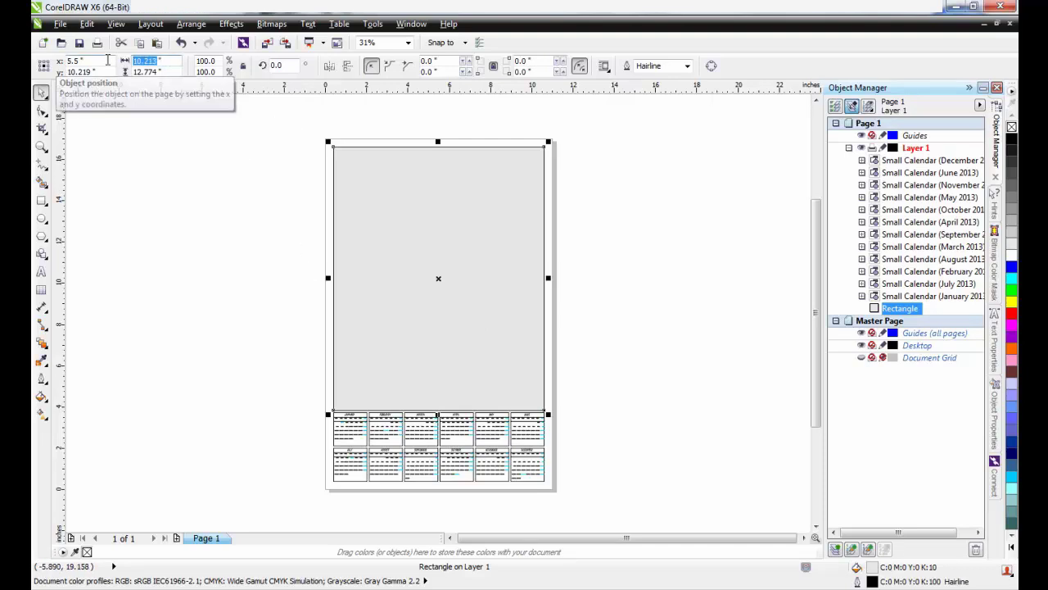
text(10)
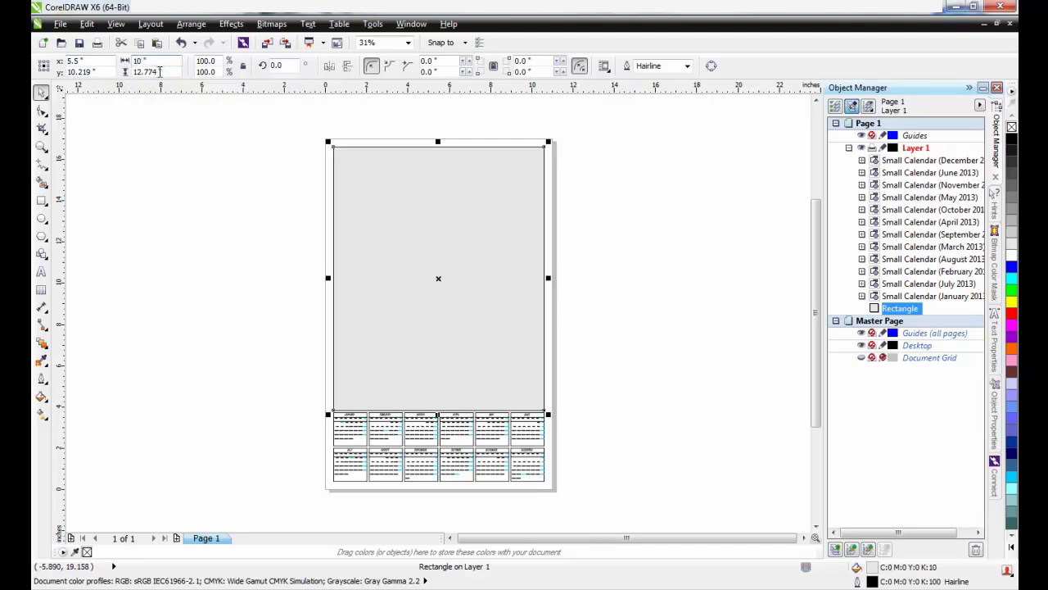
drag(161, 72, 123, 70)
text(8)
key(Return)
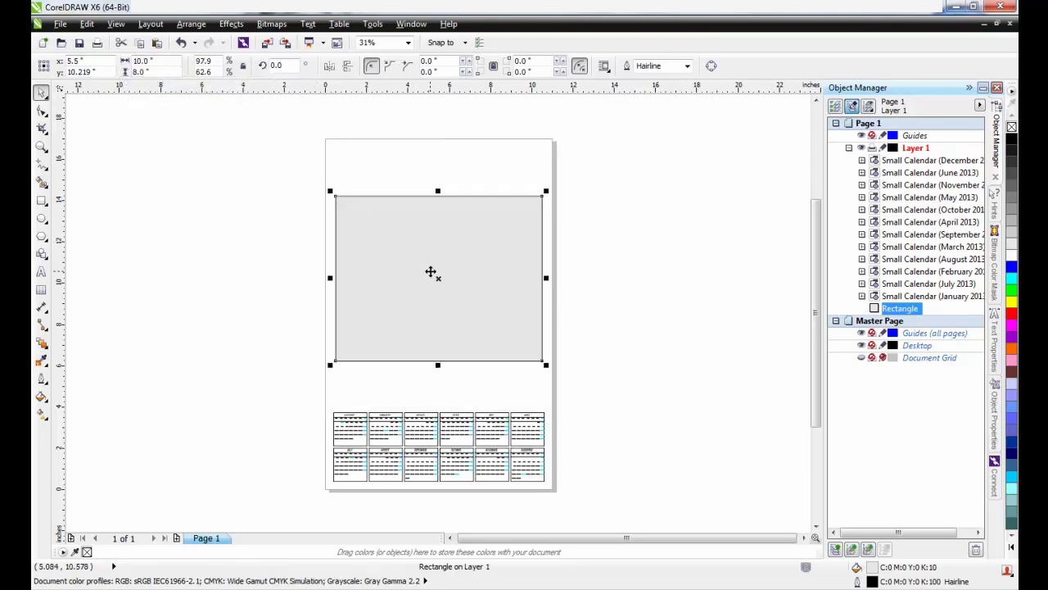
drag(441, 276, 439, 231)
Step: Convert the top rectangle into an empty PowerClip frame, then deselect it
click(637, 347)
right_click(409, 218)
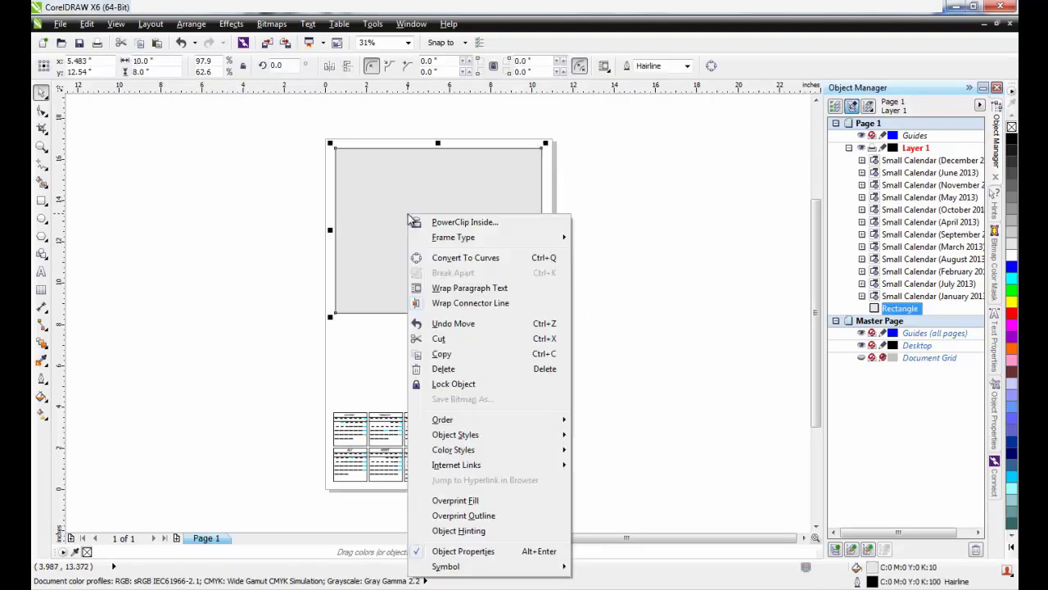
mouse_move(456, 245)
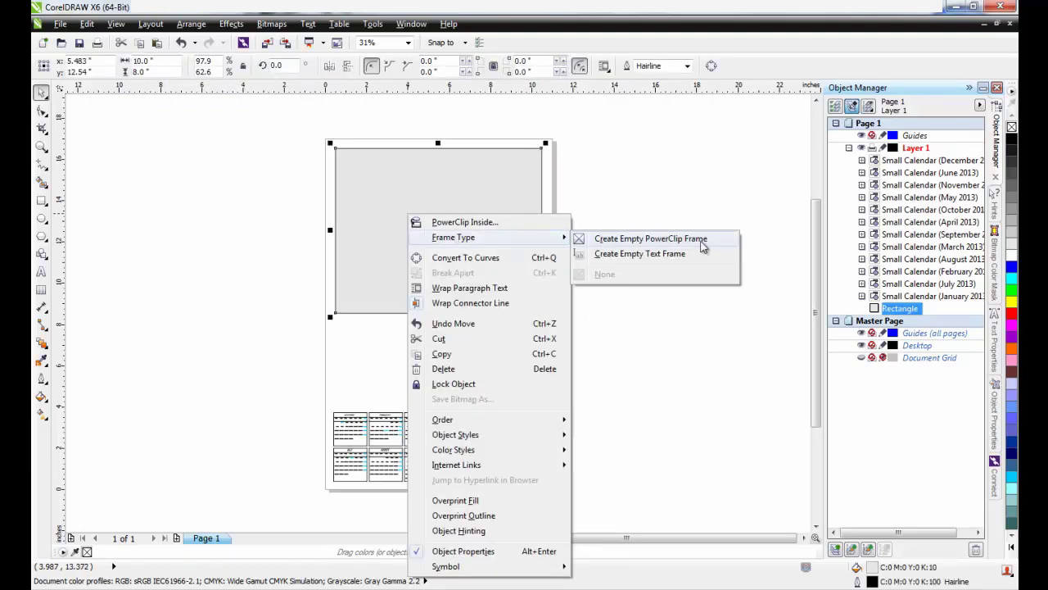
click(720, 244)
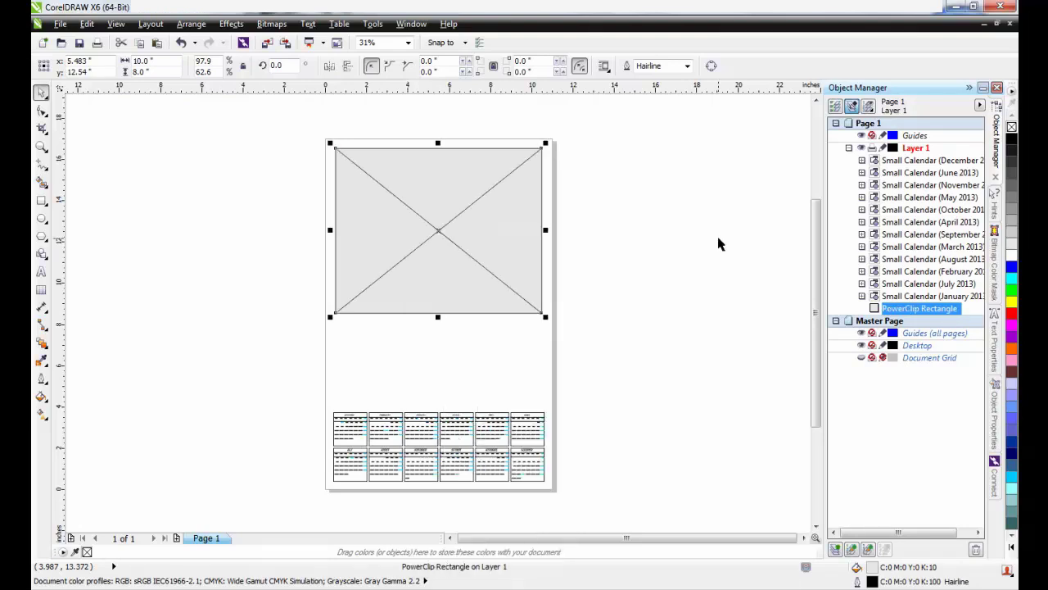
click(719, 244)
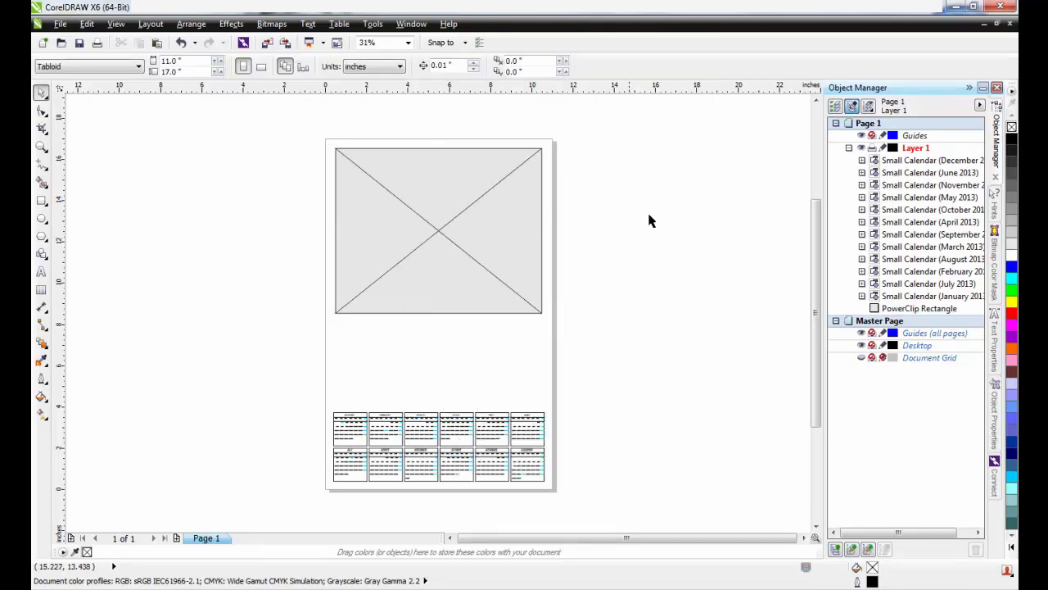
Step: Import Windsurfing1.png and place it on the canvas beside the calendar page
click(59, 24)
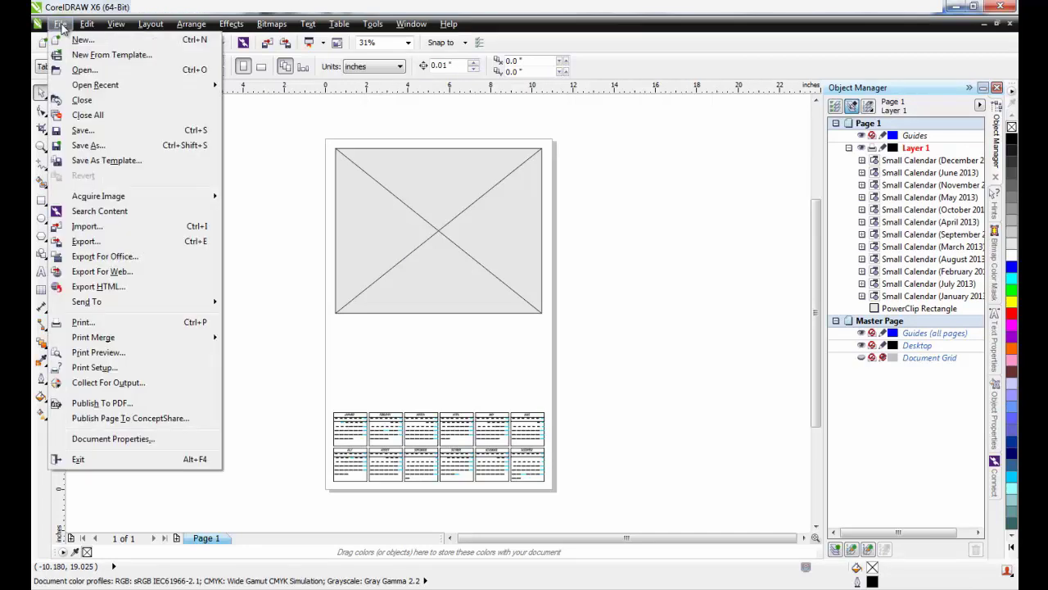
click(110, 226)
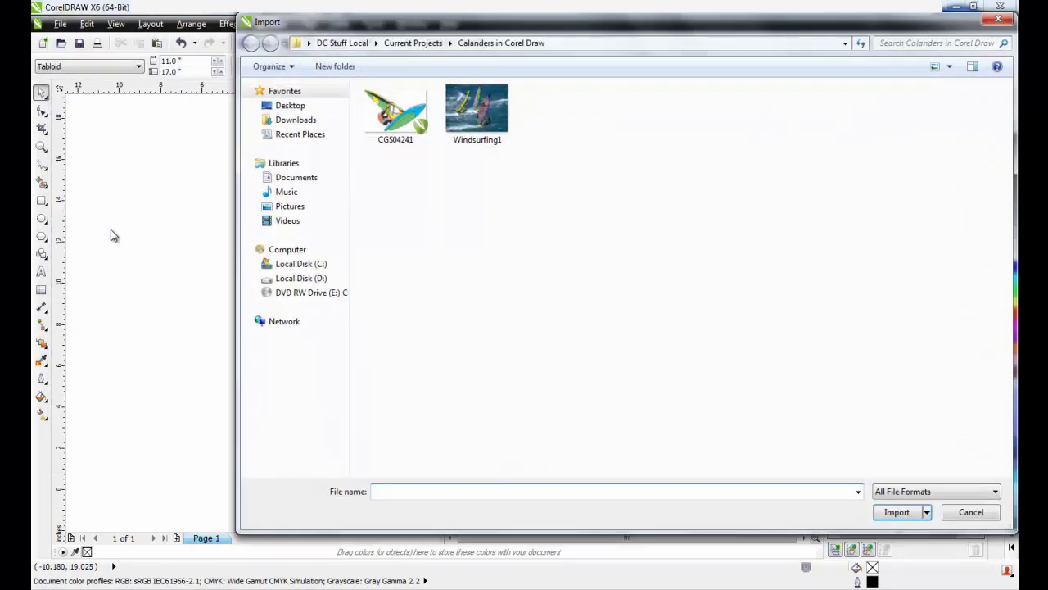
click(474, 138)
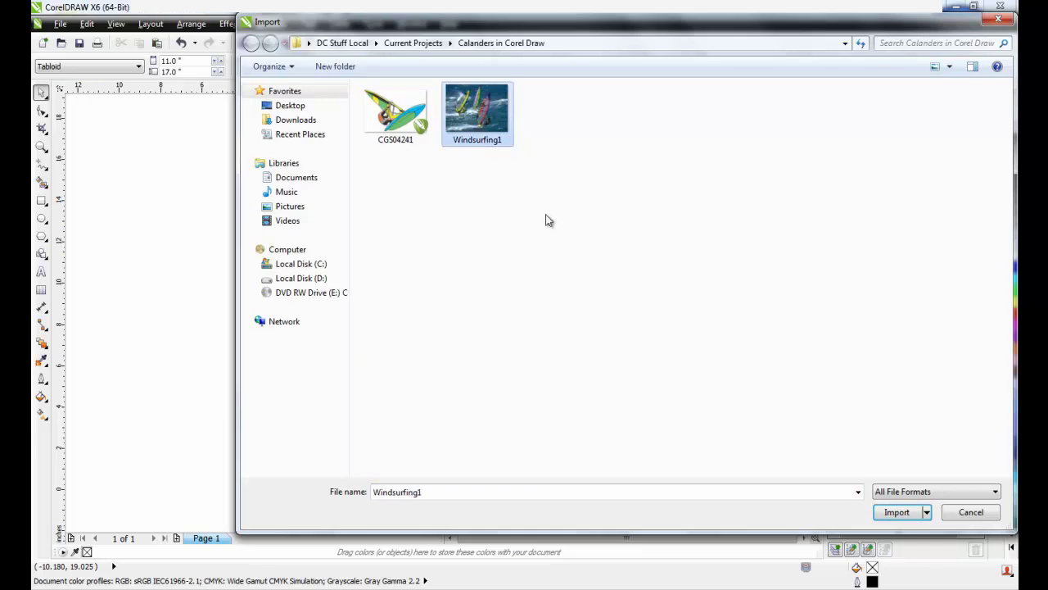
click(899, 514)
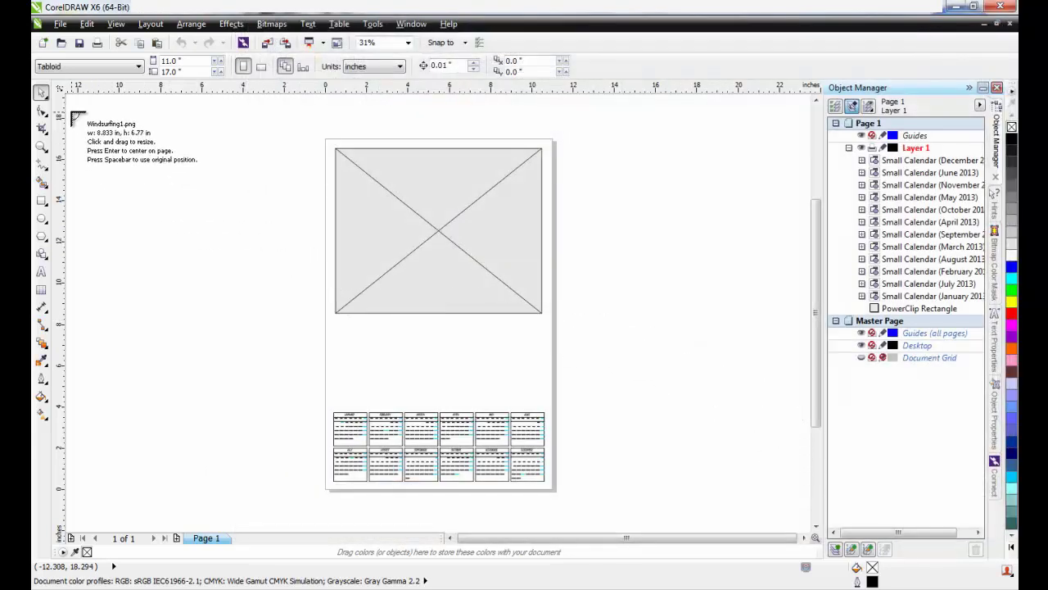
drag(72, 113, 317, 343)
drag(217, 242, 447, 255)
click(620, 339)
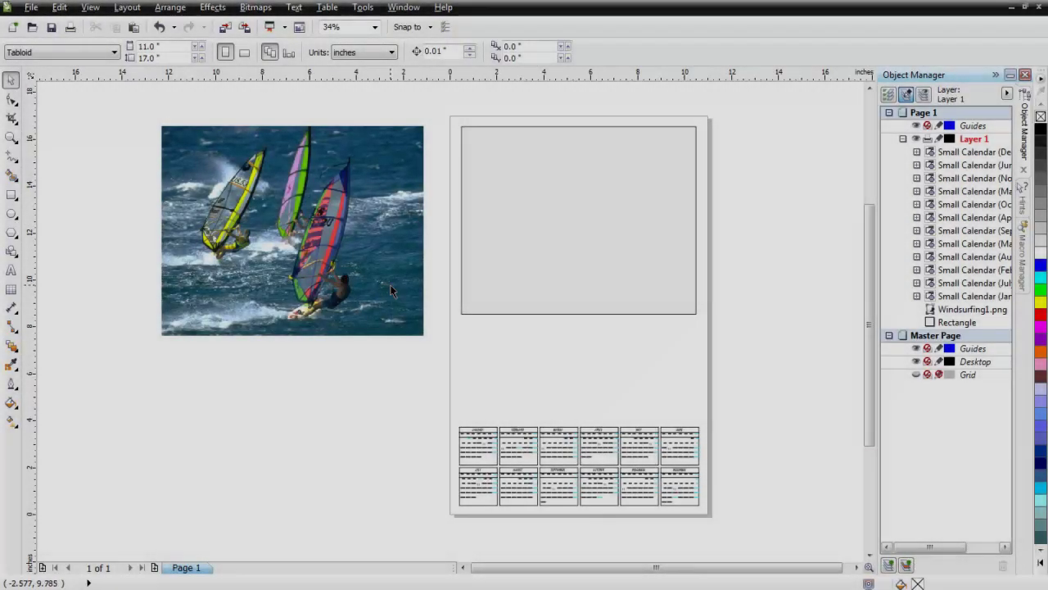
Step: Place the windsurfing photo inside the top rectangle using PowerClip Place Inside Container
click(390, 284)
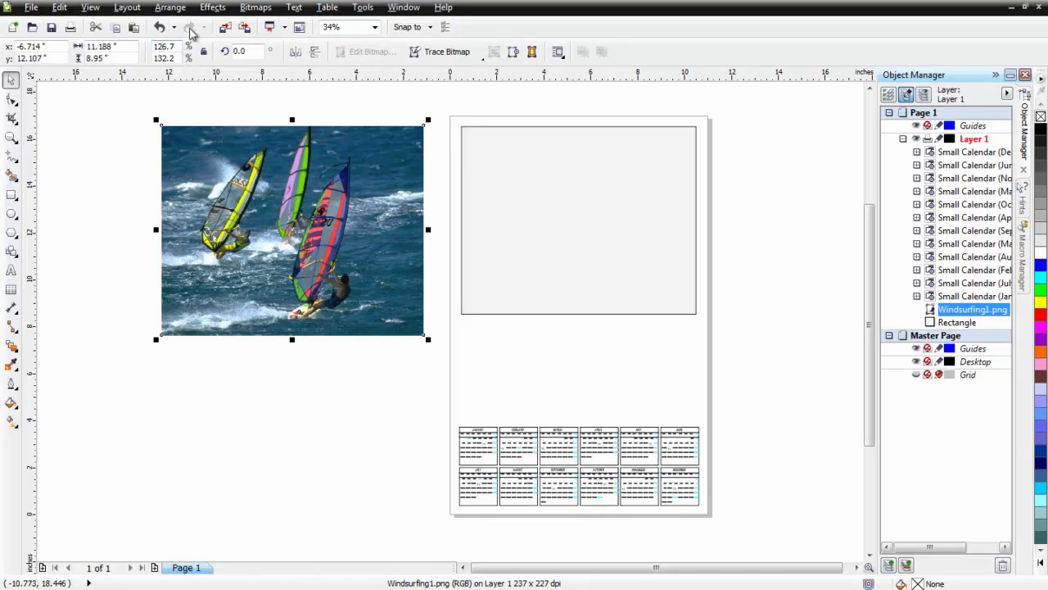
click(212, 10)
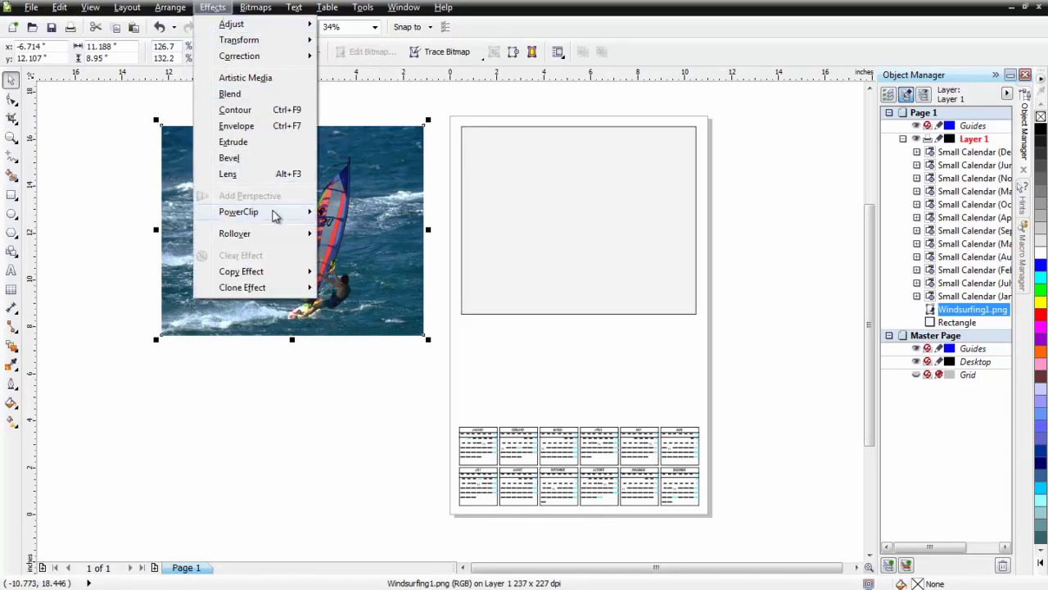
mouse_move(275, 217)
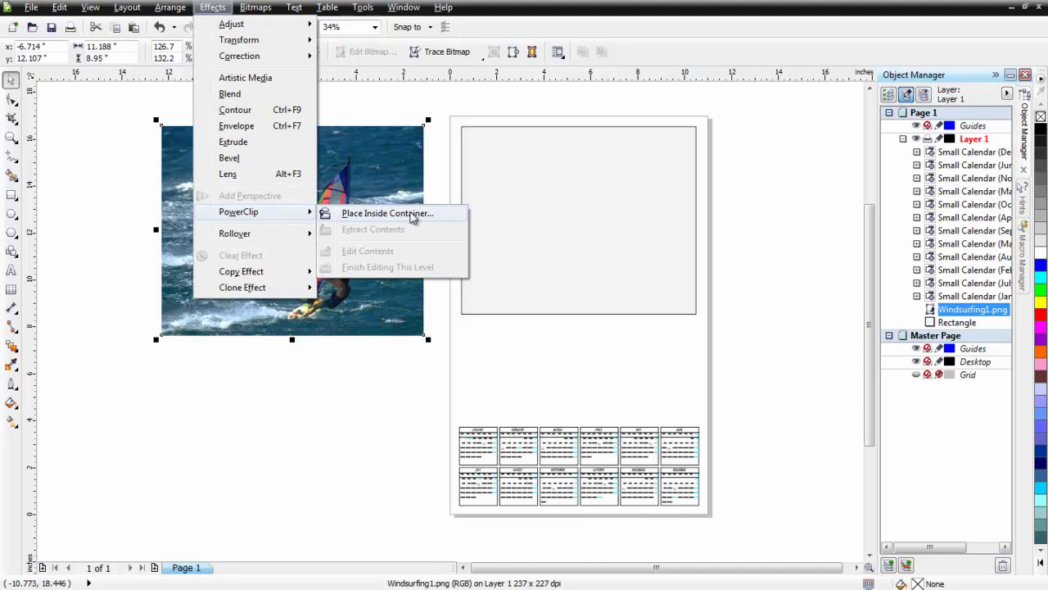
click(412, 213)
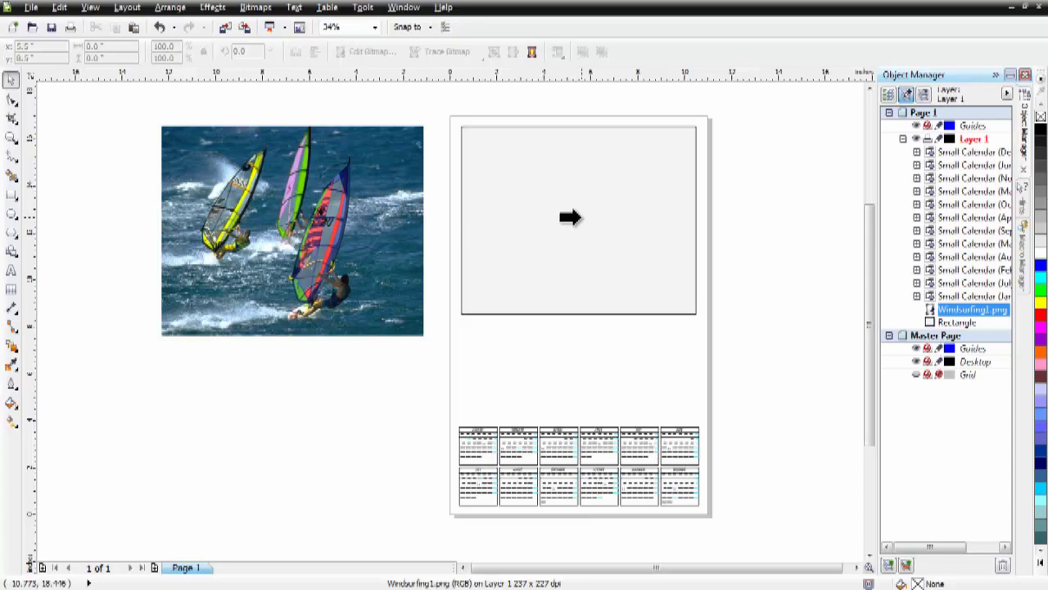
click(570, 217)
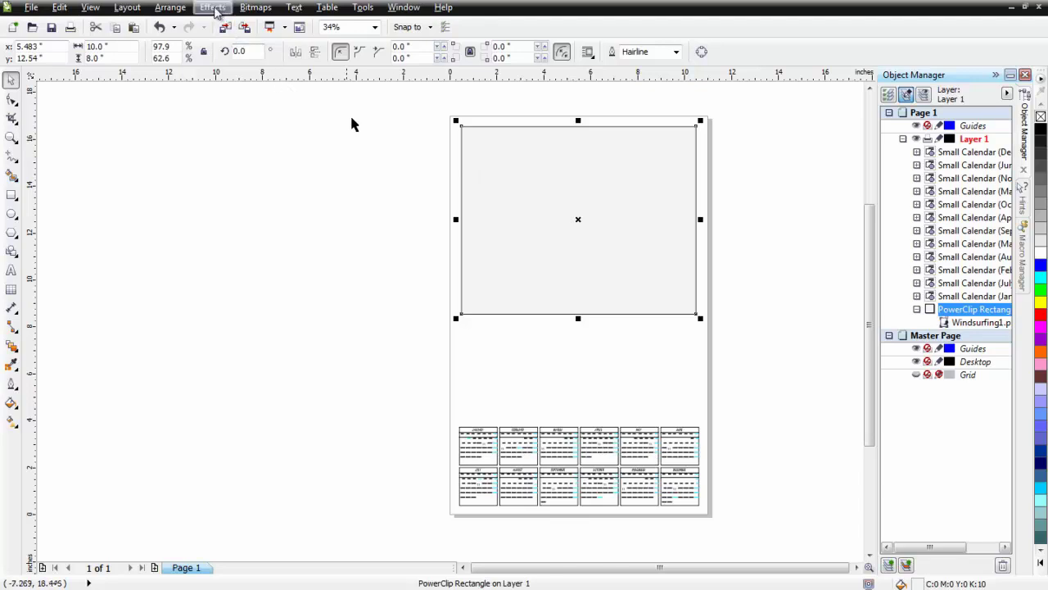
Step: Edit the PowerClip contents to move and scale the photo over the frame, then finish editing
click(215, 8)
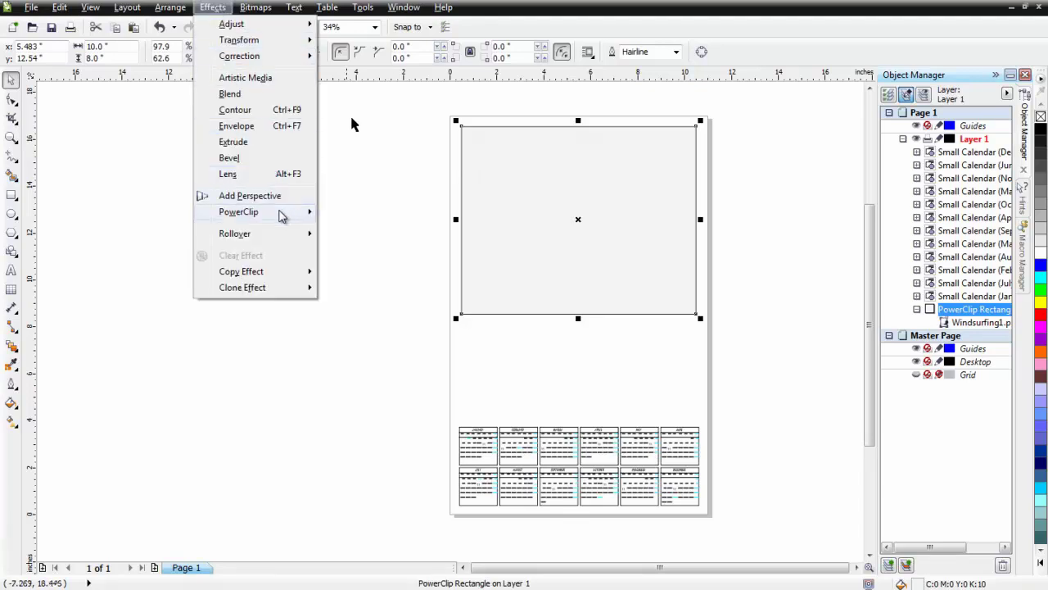
mouse_move(281, 214)
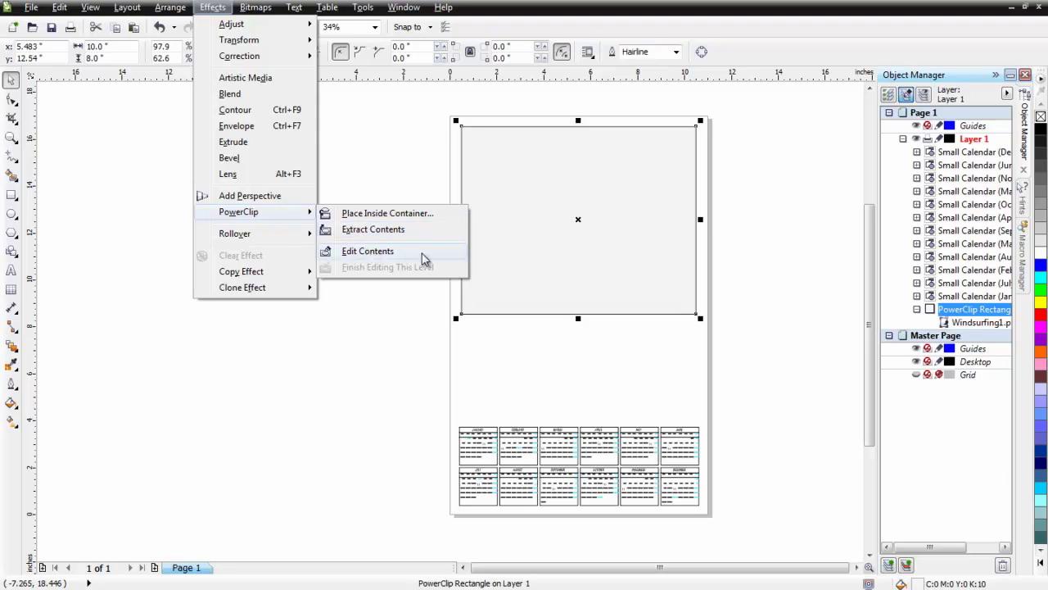
click(368, 251)
drag(270, 211, 568, 208)
drag(724, 337, 679, 308)
scroll(706, 322, up, 4)
scroll(529, 289, down, 4)
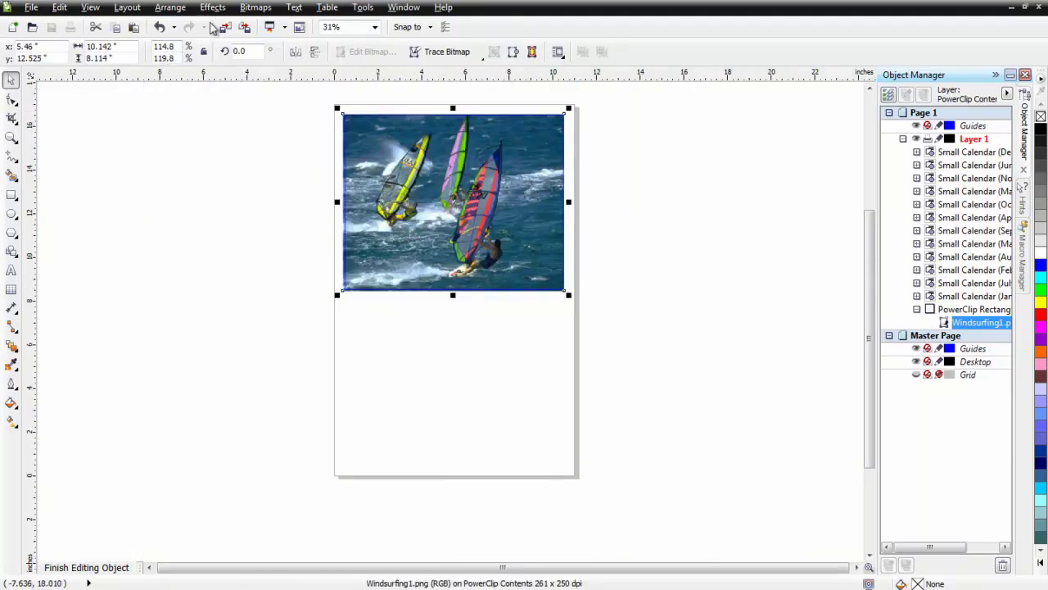
click(215, 14)
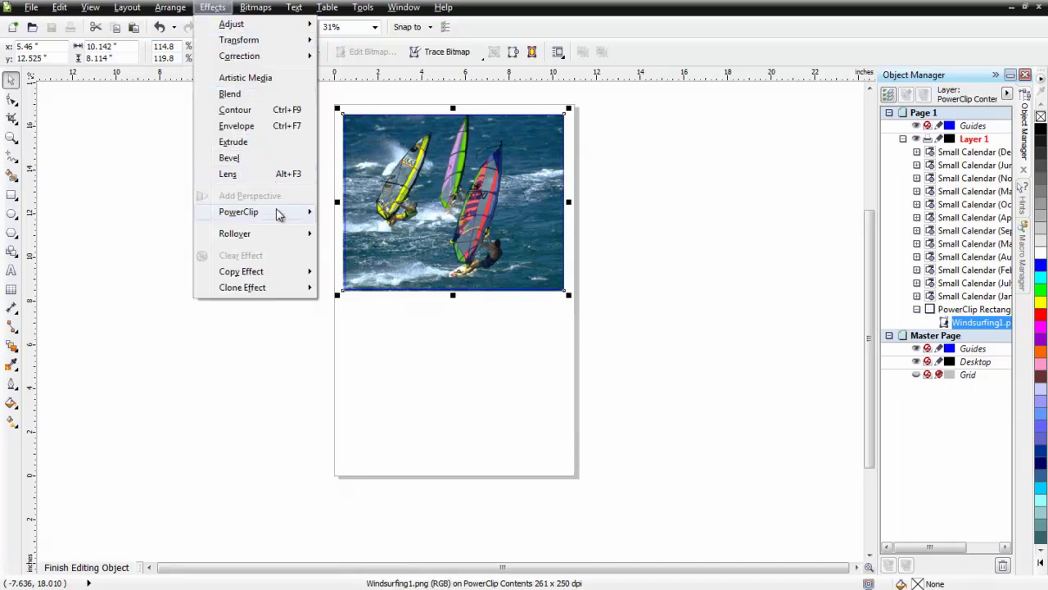
mouse_move(281, 218)
click(461, 276)
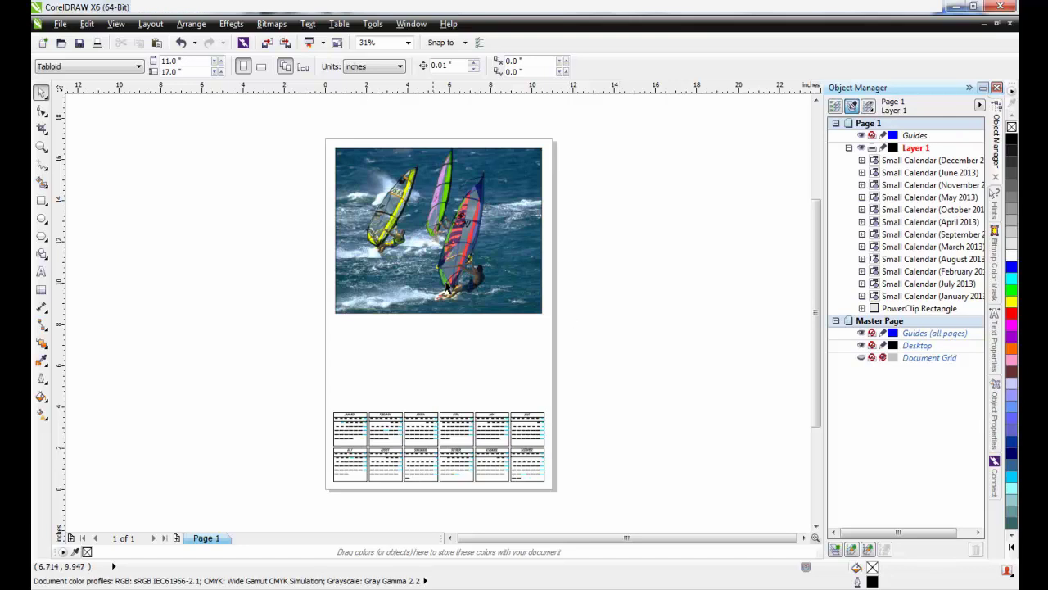
Step: Draw a page-sized rectangle and fill it with lilac (C9 M30 Y0 K8) sampled from the page
double_click(42, 200)
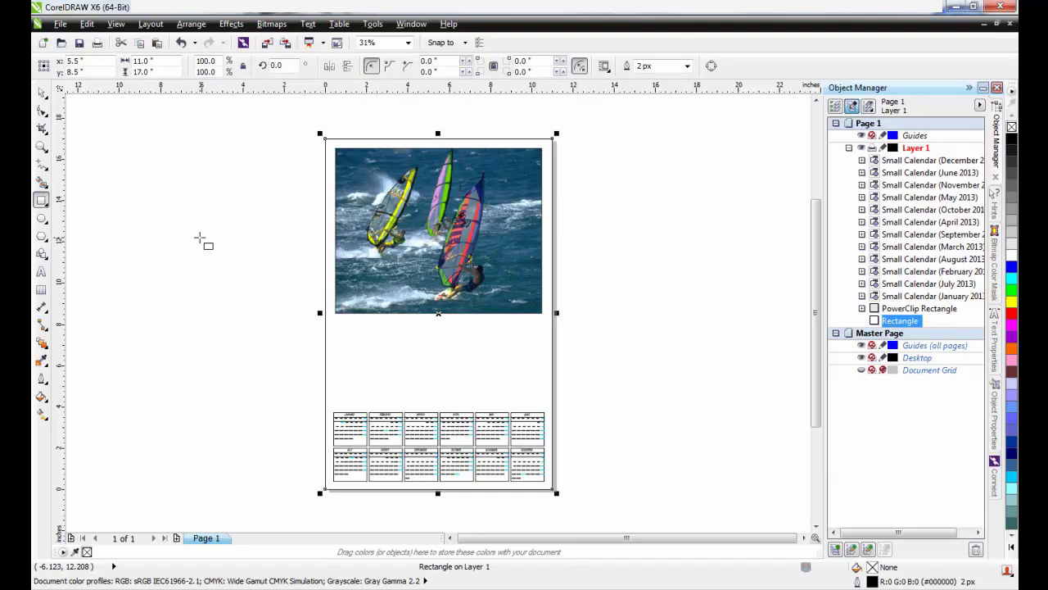
click(44, 362)
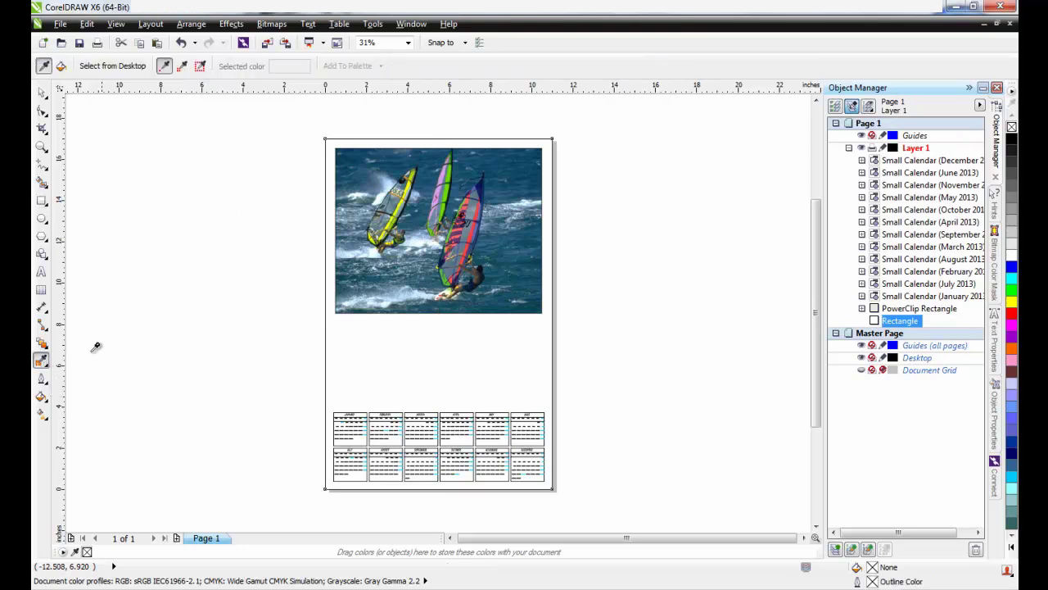
click(444, 173)
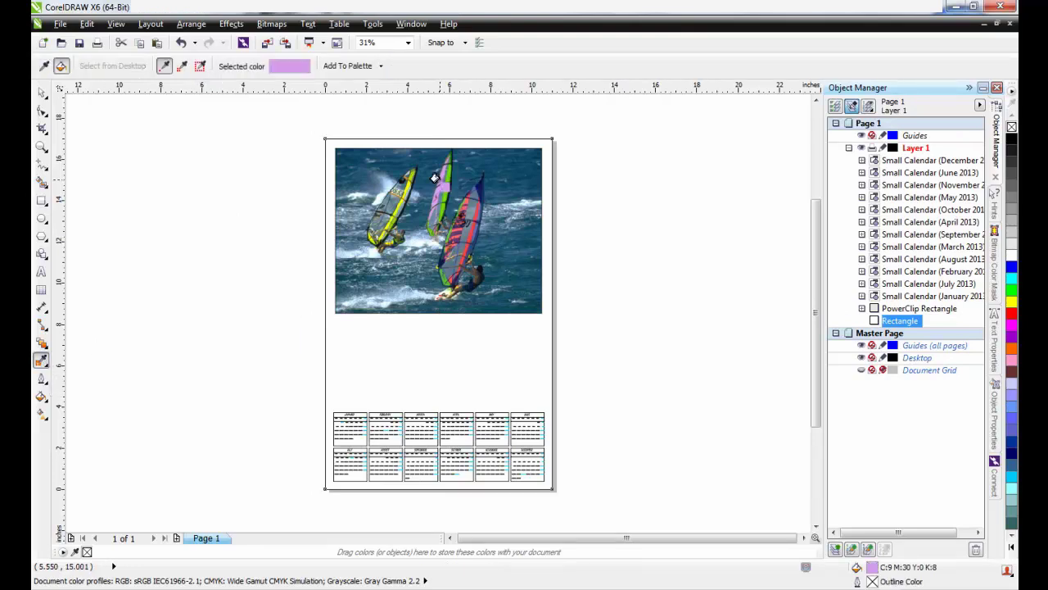
click(436, 350)
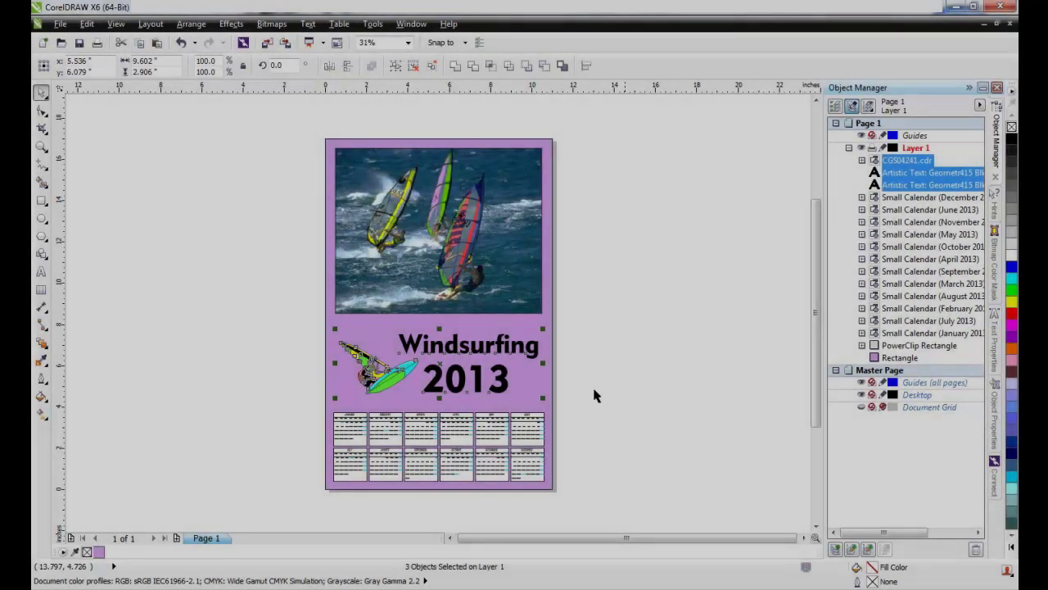
click(688, 401)
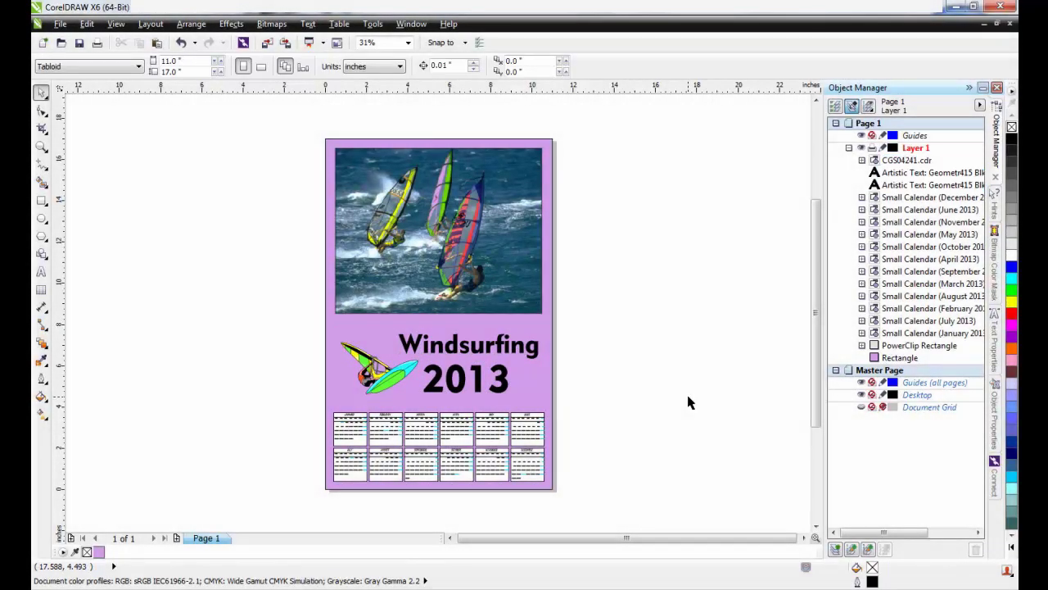
click(377, 384)
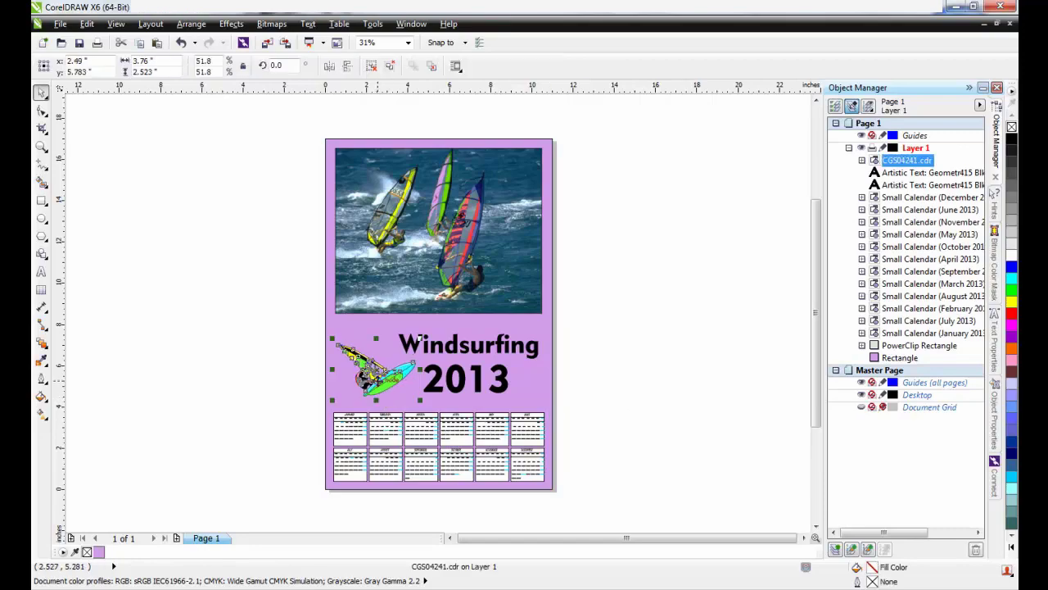